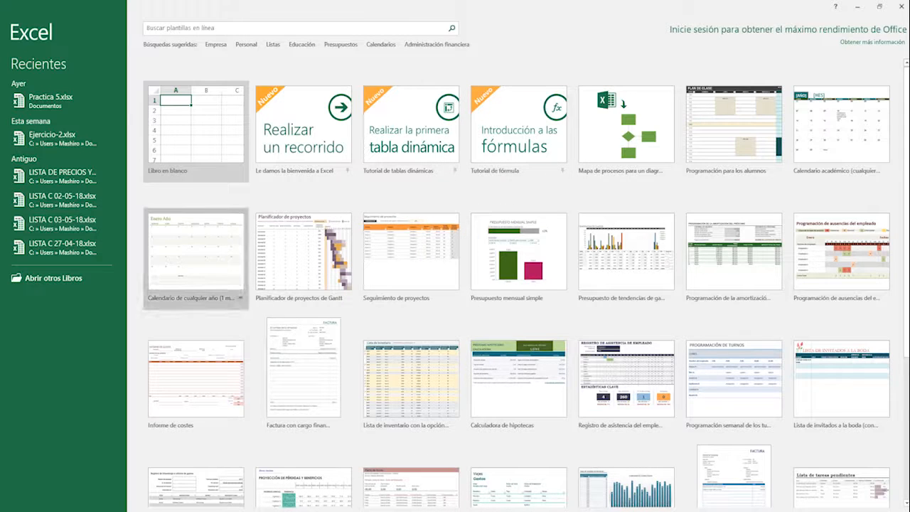
Create a new blank workbook and select cell A2
{"action": "left_click", "coordinate": [219, 150]}
{"action": "left_click", "coordinate": [220, 150]}
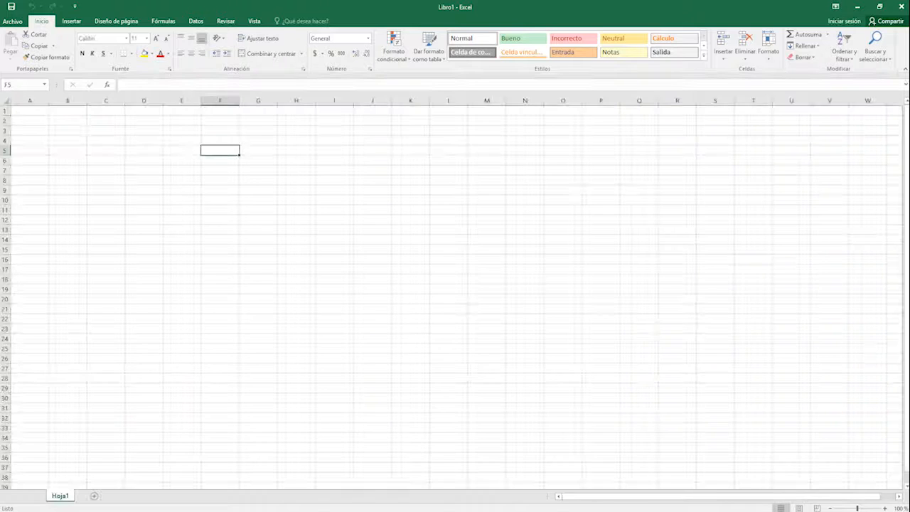
{"action": "left_click", "coordinate": [30, 121]}
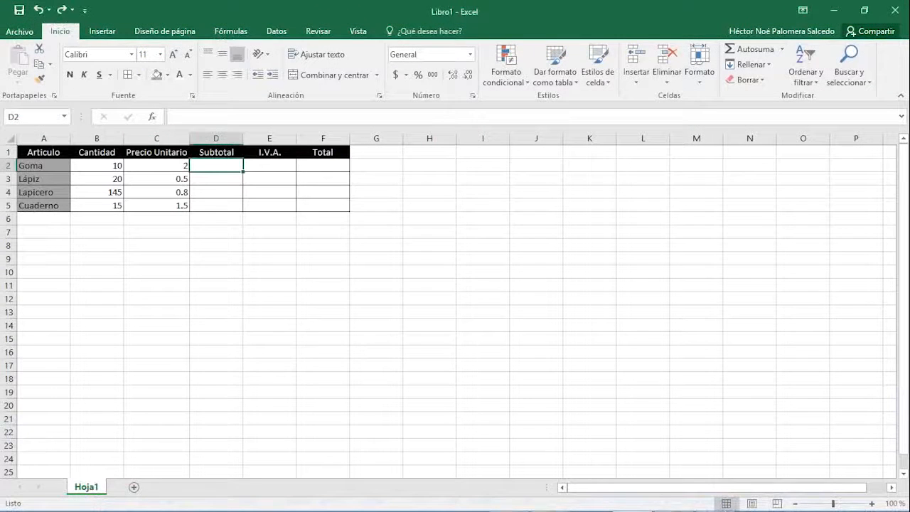
Calculate the Goma subtotal in D2 with the formula =B2*C2
{"action": "type", "text": "="}
{"action": "left_click", "coordinate": [97, 165]}
{"action": "type", "text": "*"}
{"action": "left_click", "coordinate": [156, 165]}
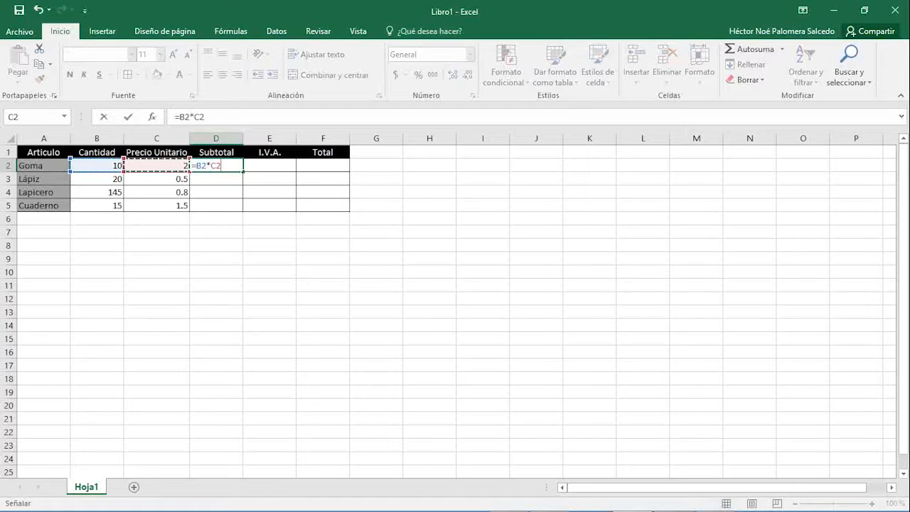
{"action": "key", "text": "Return"}
Calculate the Lápiz subtotal in D3 as B3*C3 and fill the Subtotal formula down through D5
{"action": "type", "text": "="}
{"action": "left_click", "coordinate": [97, 178]}
{"action": "type", "text": "*"}
{"action": "left_click", "coordinate": [156, 179]}
{"action": "key", "text": "Return"}
{"action": "left_click_drag", "start_coordinate": [216, 164], "coordinate": [242, 206]}
Calculate the Goma I.V.A. in E2 with the formula =D2*.16
{"action": "left_click", "coordinate": [269, 166]}
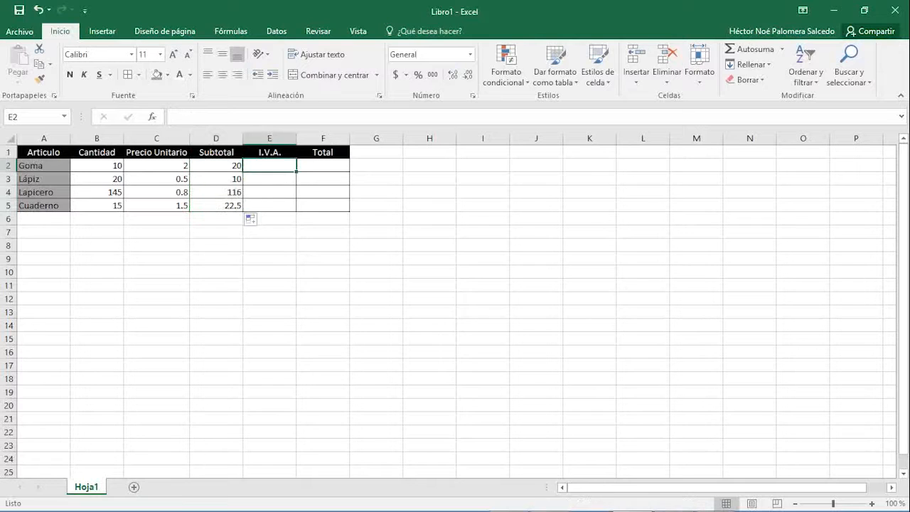
{"action": "type", "text": "="}
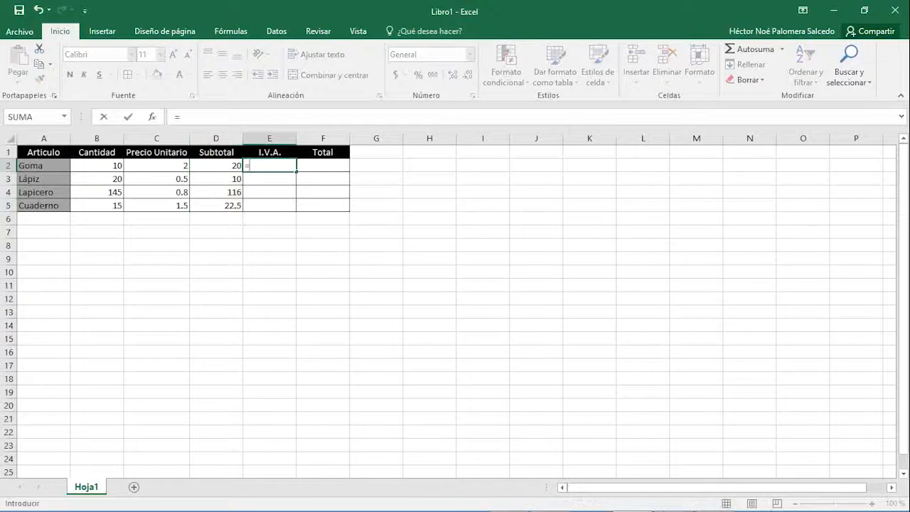
{"action": "key", "text": "Left"}
{"action": "type", "text": "*"}
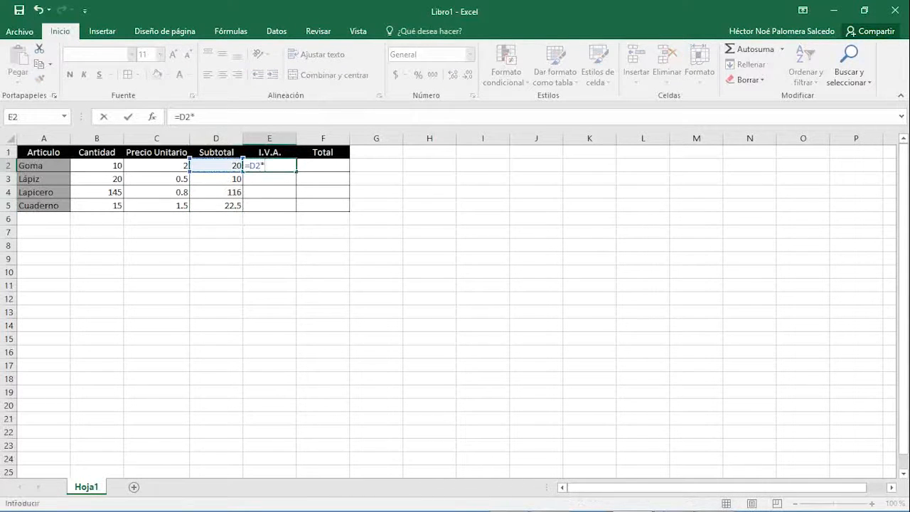
{"action": "type", "text": ".16"}
{"action": "key", "text": "Return"}
Calculate the Lápiz I.V.A. in E3 as D3*16% and fill the I.V.A. column down through E5
{"action": "type", "text": "="}
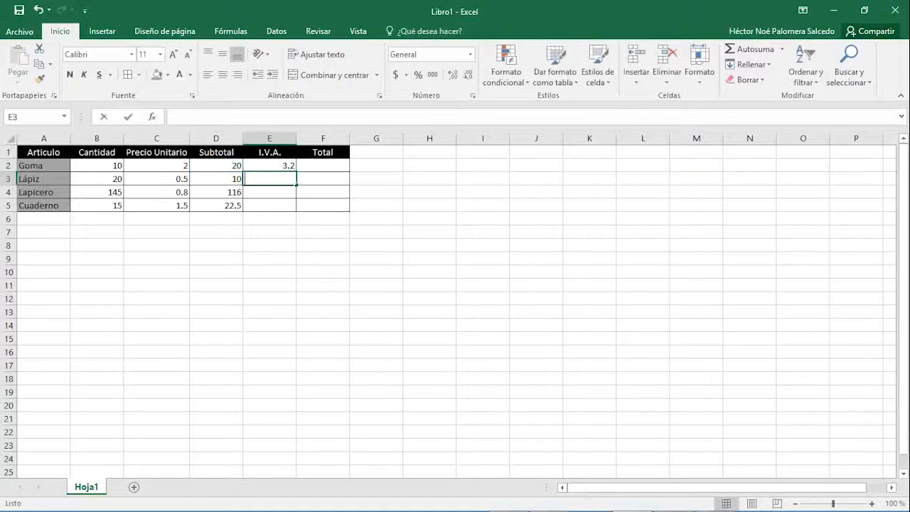
{"action": "key", "text": "Left"}
{"action": "type", "text": "*16%"}
{"action": "key", "text": "Return"}
{"action": "left_click_drag", "start_coordinate": [269, 165], "coordinate": [295, 206]}
{"action": "key", "text": "ctrl+z"}
Calculate the Goma total in F2 with the formula =D2+E2
{"action": "left_click", "coordinate": [322, 166]}
{"action": "type", "text": "="}
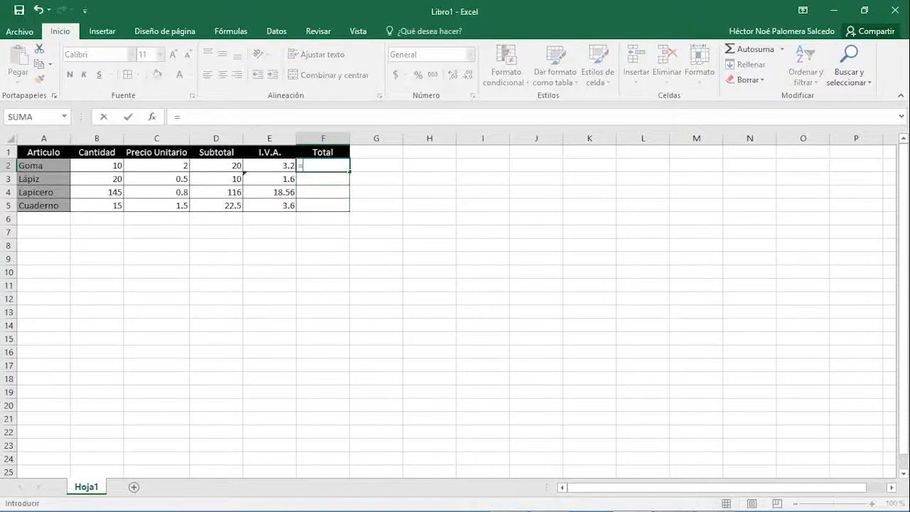
{"action": "key", "text": "Left"}
{"action": "key", "text": "Left"}
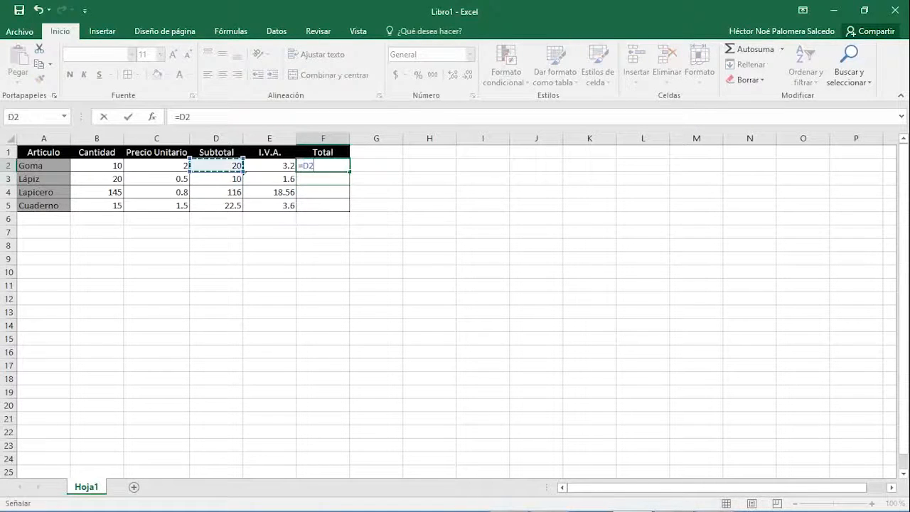
{"action": "type", "text": "+"}
{"action": "key", "text": "Left"}
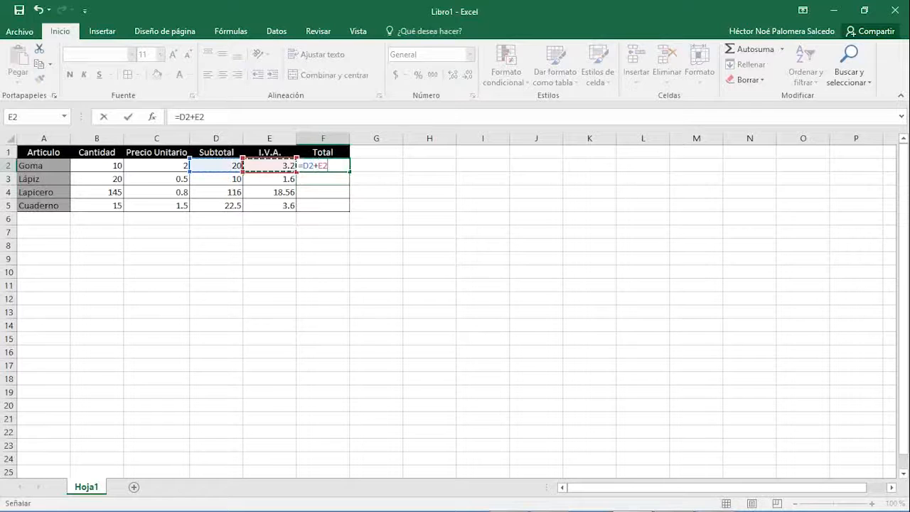
{"action": "key", "text": "Return"}
Calculate the Lápiz total in F3 by adding its subtotal D3 and its I.V.A. E3
{"action": "type", "text": "="}
{"action": "key", "text": "Left"}
{"action": "key", "text": "Left"}
{"action": "type", "text": "+"}
{"action": "key", "text": "Left"}
{"action": "key", "text": "Return"}
Fill the Total formula from F2 down through F5
{"action": "key", "text": "Up"}
{"action": "key", "text": "Up"}
{"action": "key", "text": "shift+Down"}
{"action": "key", "text": "shift+Down"}
{"action": "key", "text": "shift+Down"}
{"action": "key", "text": "ctrl+d"}
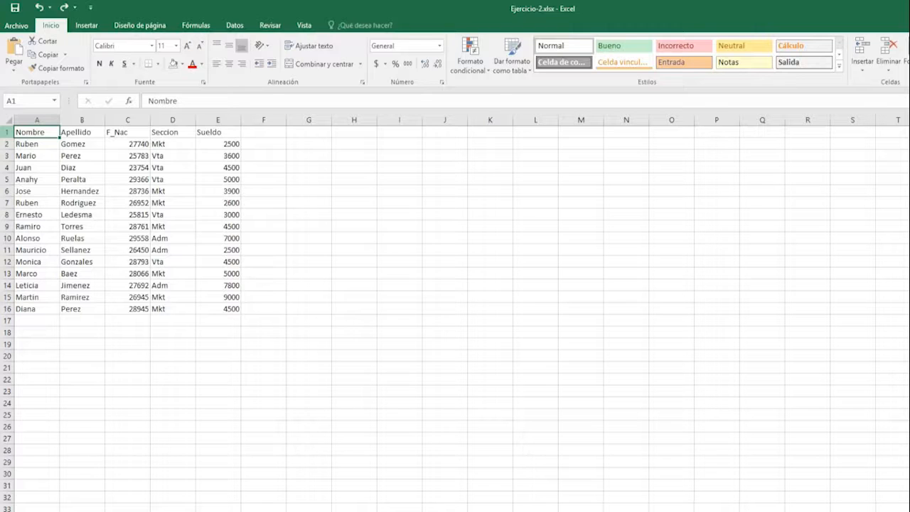
In Ejercicio-2.xlsx, insert a blank row above the headers and merge and center A1:E1
{"action": "left_click", "coordinate": [7, 131]}
{"action": "right_click", "coordinate": [7, 132]}
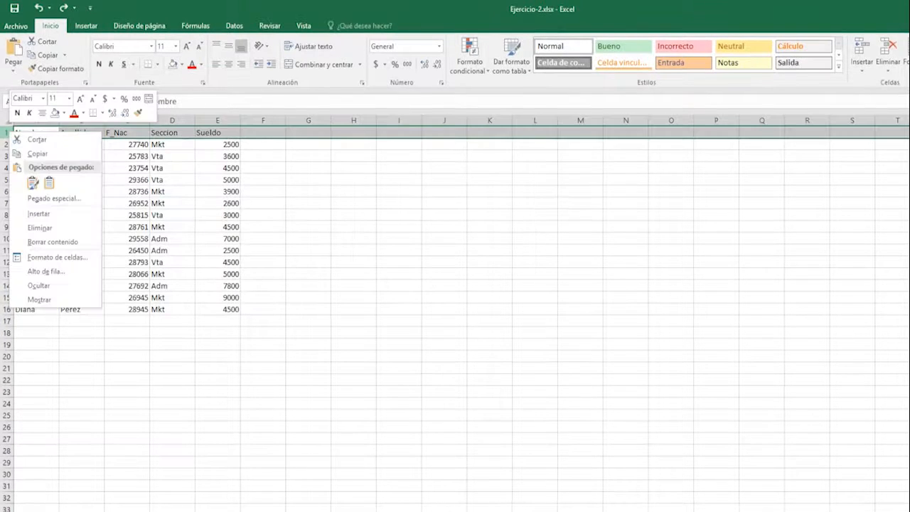
{"action": "left_click", "coordinate": [36, 213]}
{"action": "left_click", "coordinate": [36, 132]}
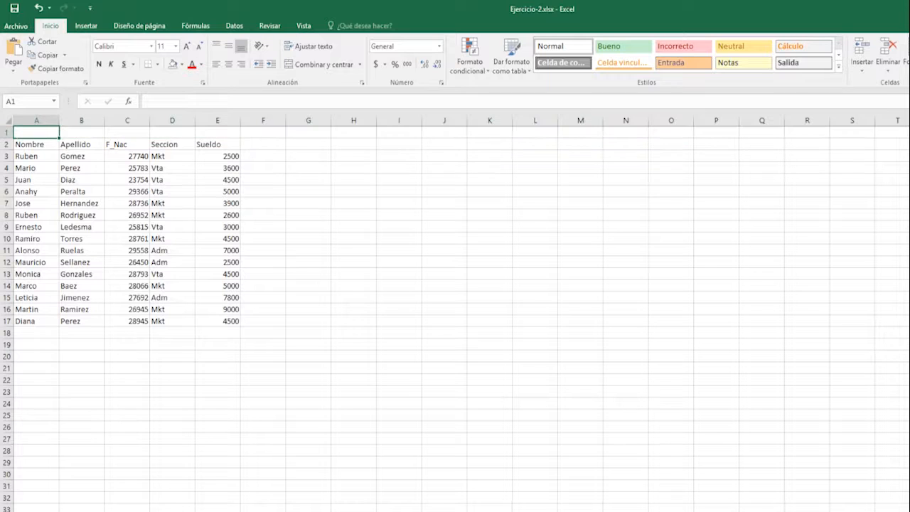
{"action": "left_click_drag", "start_coordinate": [37, 132], "coordinate": [217, 132]}
{"action": "left_click", "coordinate": [320, 64]}
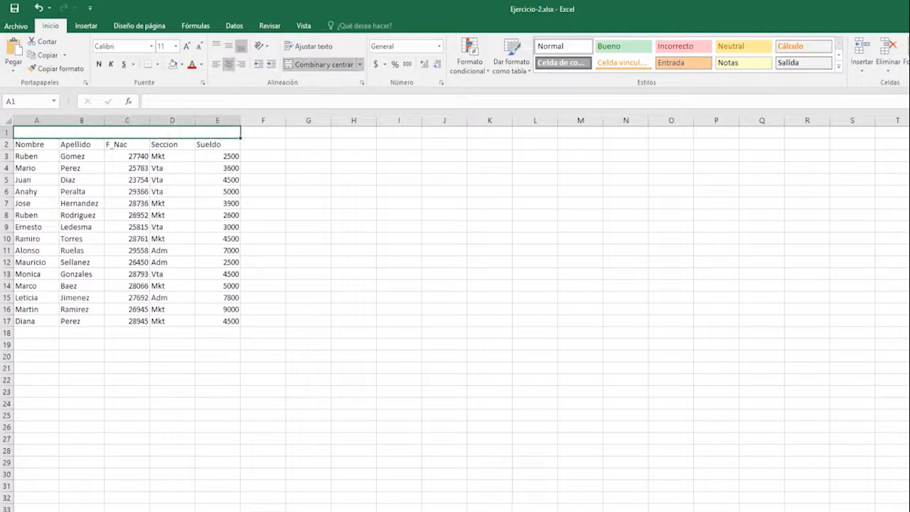
Enter the title "Empresa el Trébol S.A." in the merged cell A1 and make it bold
{"action": "type", "text": "Em"}
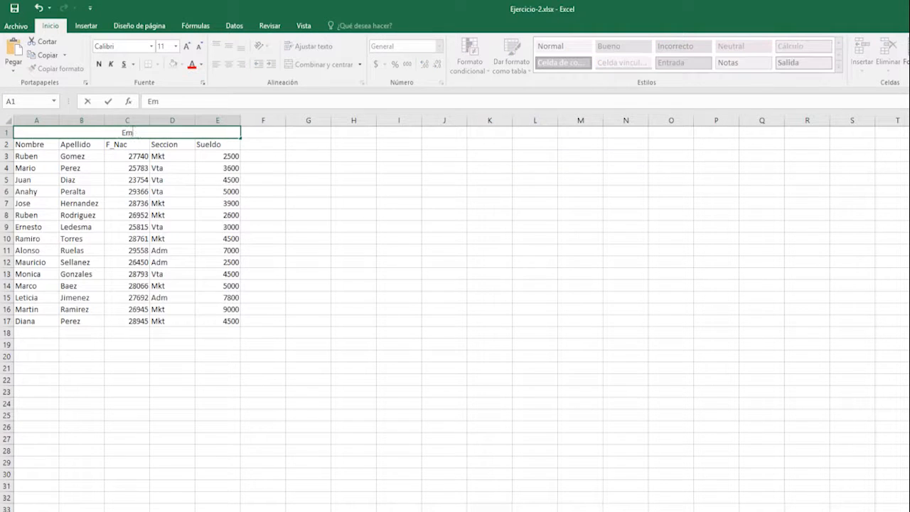
{"action": "type", "text": "presa el Trébol S."}
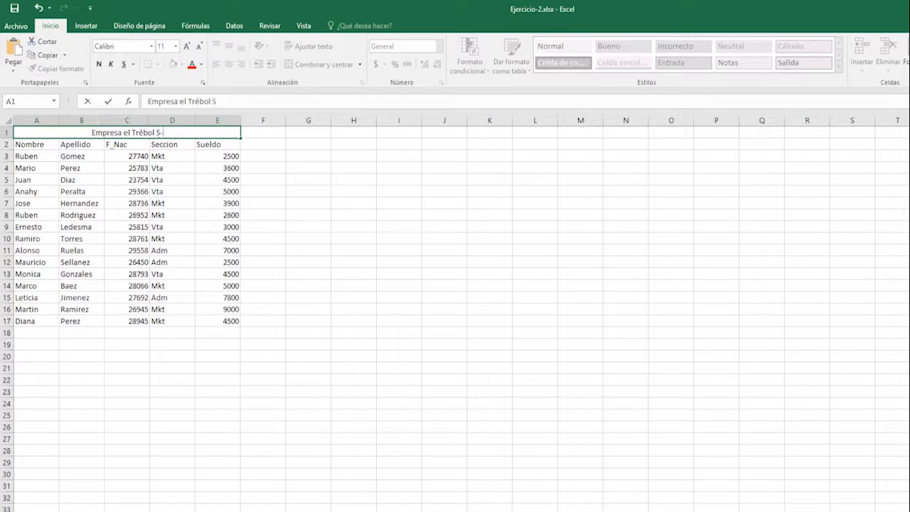
{"action": "type", "text": "A."}
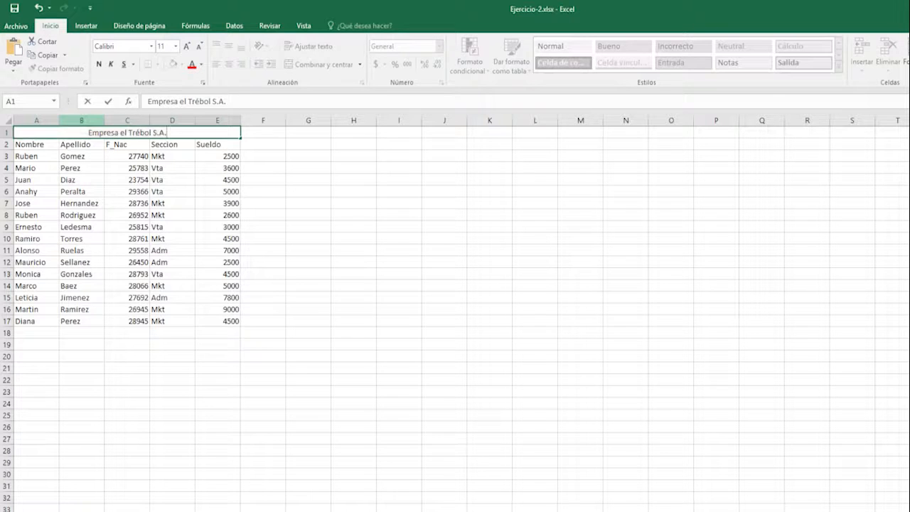
{"action": "key", "text": "ctrl+Return"}
{"action": "key", "text": "ctrl+n"}
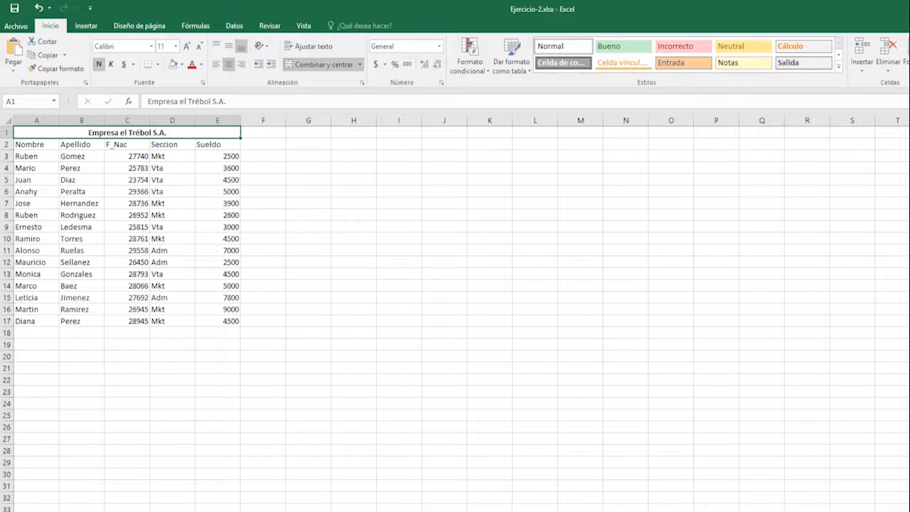
Apply all borders to the employee table from A1 to E17
{"action": "left_click", "coordinate": [36, 144]}
{"action": "left_click_drag", "start_coordinate": [43, 132], "coordinate": [217, 322]}
{"action": "left_click", "coordinate": [157, 64]}
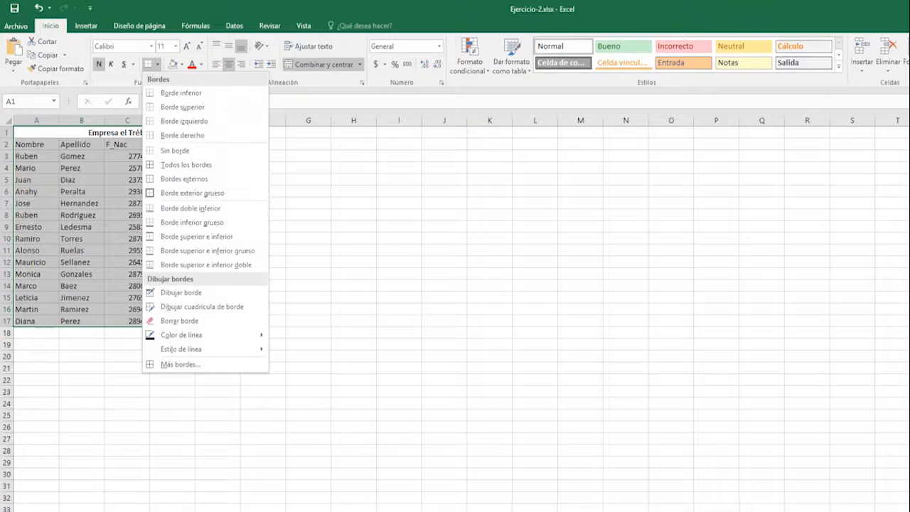
{"action": "left_click", "coordinate": [186, 164]}
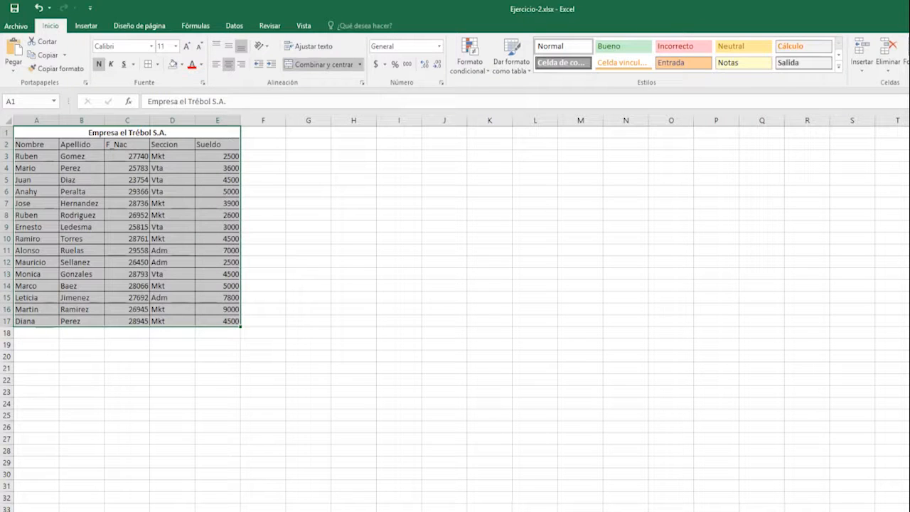
Format the F_Nac values in C3:C17 as short dates (Fecha corta)
{"action": "left_click_drag", "start_coordinate": [128, 156], "coordinate": [127, 321]}
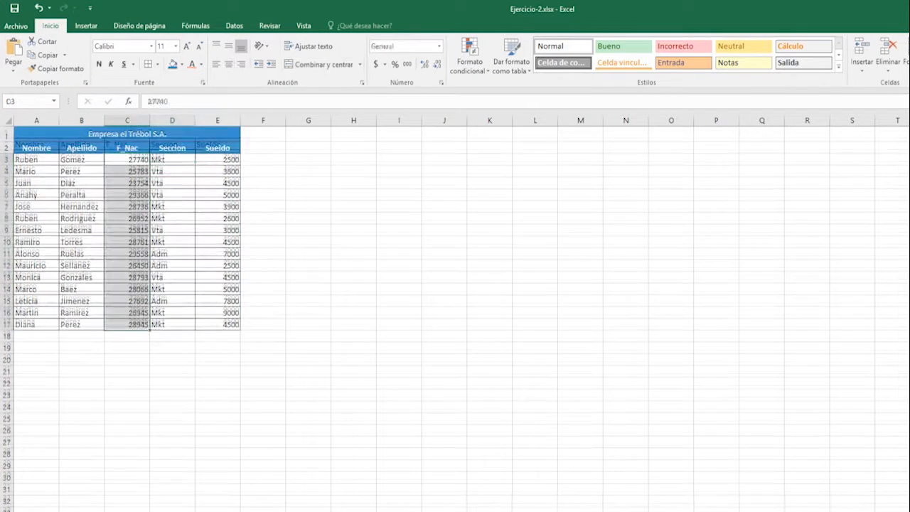
{"action": "left_click", "coordinate": [439, 46]}
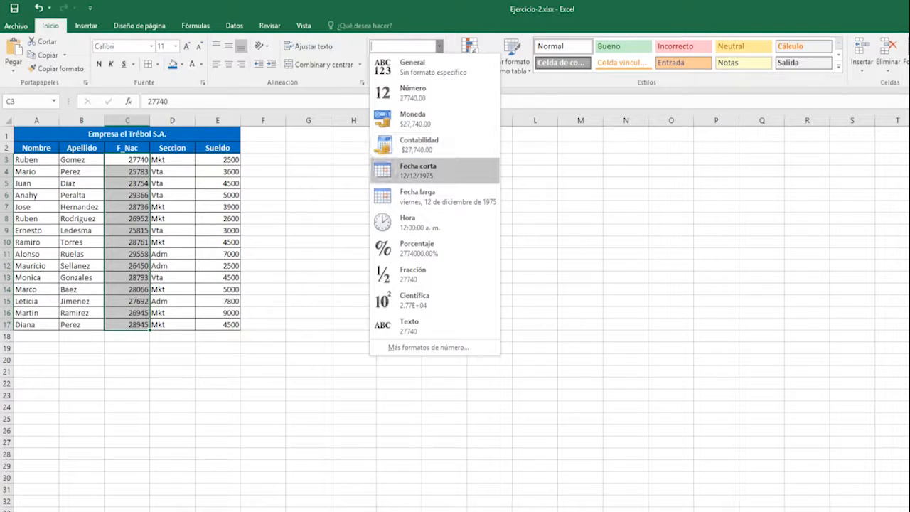
{"action": "left_click", "coordinate": [418, 170]}
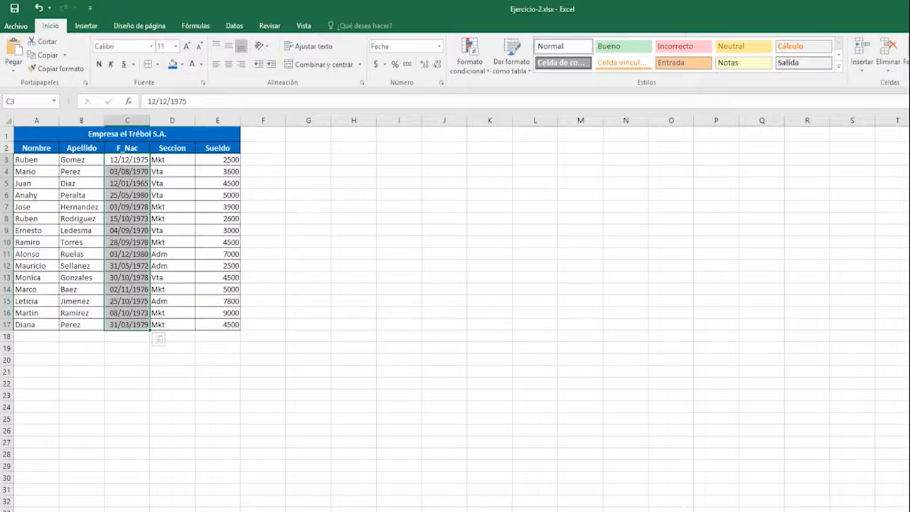
Format the Sueldo values in E3:E17 as Número with 2 decimal places and a thousands separator
{"action": "left_click_drag", "start_coordinate": [218, 160], "coordinate": [217, 325]}
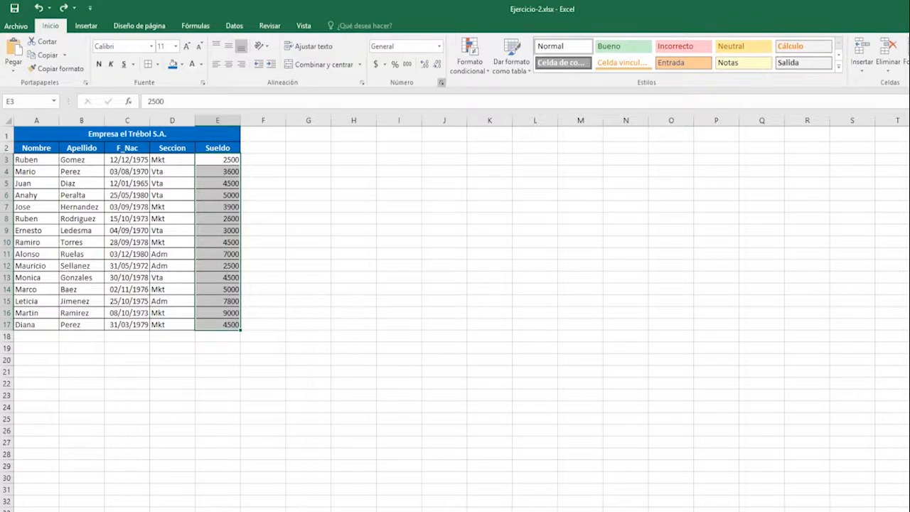
{"action": "left_click", "coordinate": [441, 82]}
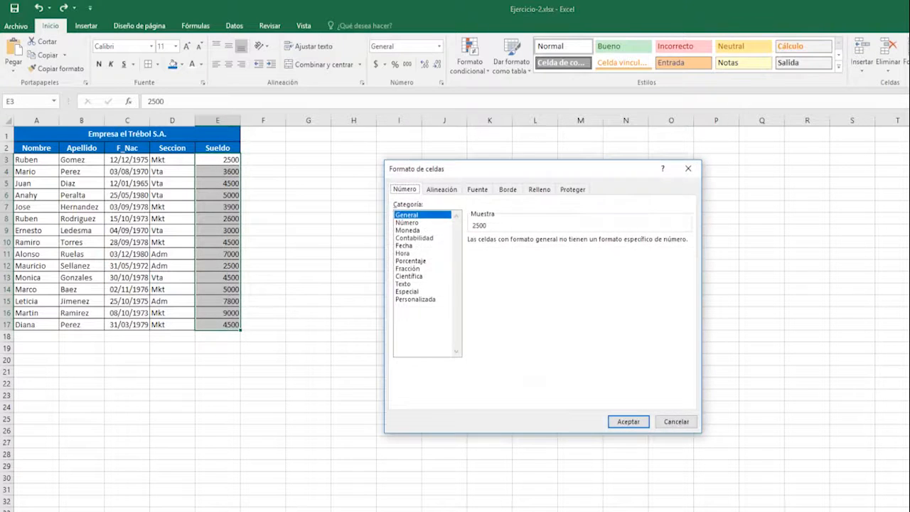
{"action": "left_click", "coordinate": [407, 222]}
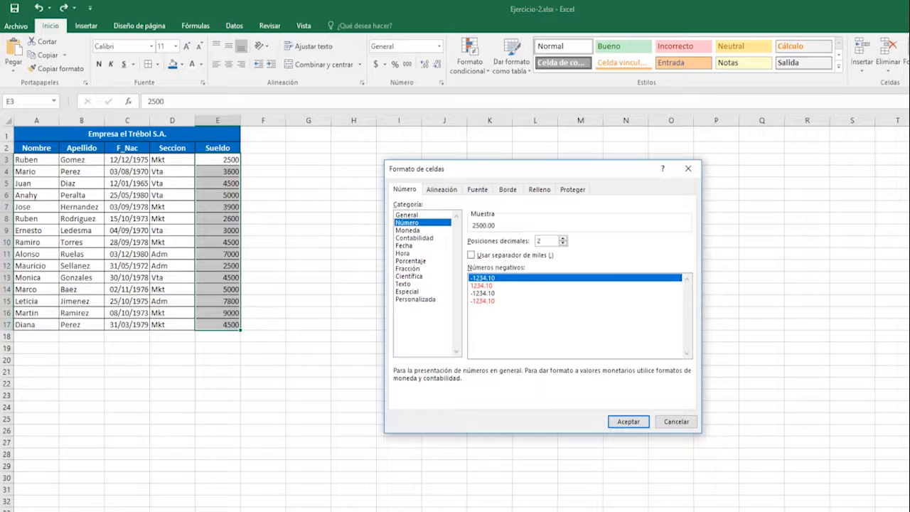
{"action": "left_click", "coordinate": [471, 254]}
{"action": "left_click", "coordinate": [628, 422]}
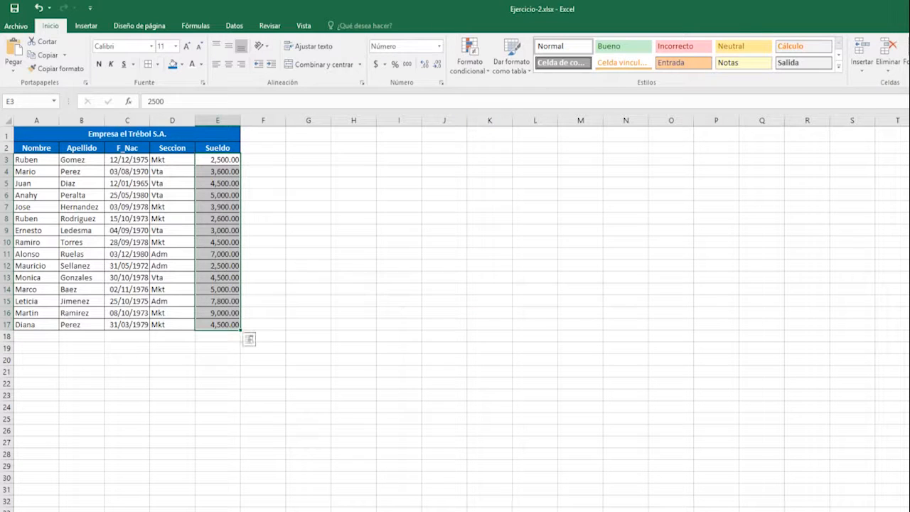
{"action": "left_click", "coordinate": [263, 289]}
Enter the label "Total Sueldo" in D18, below the Seccion column
{"action": "left_click", "coordinate": [172, 337]}
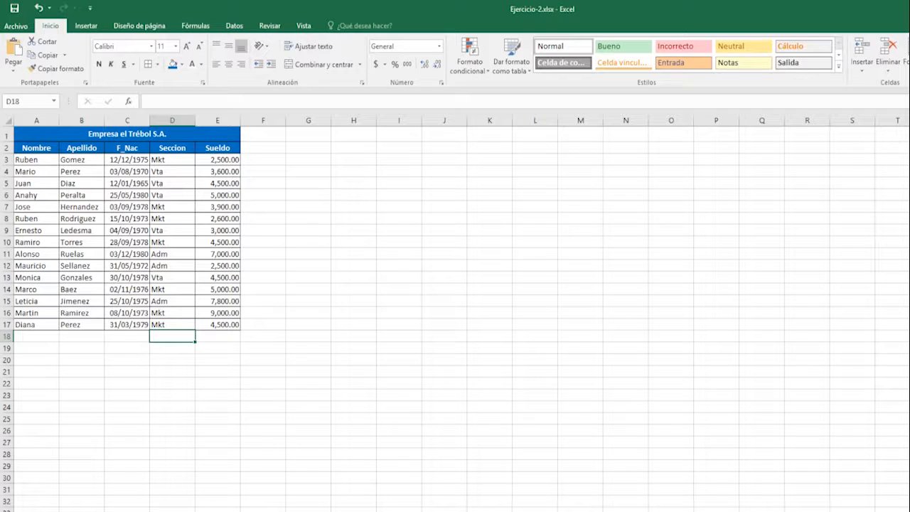
{"action": "type", "text": "Total"}
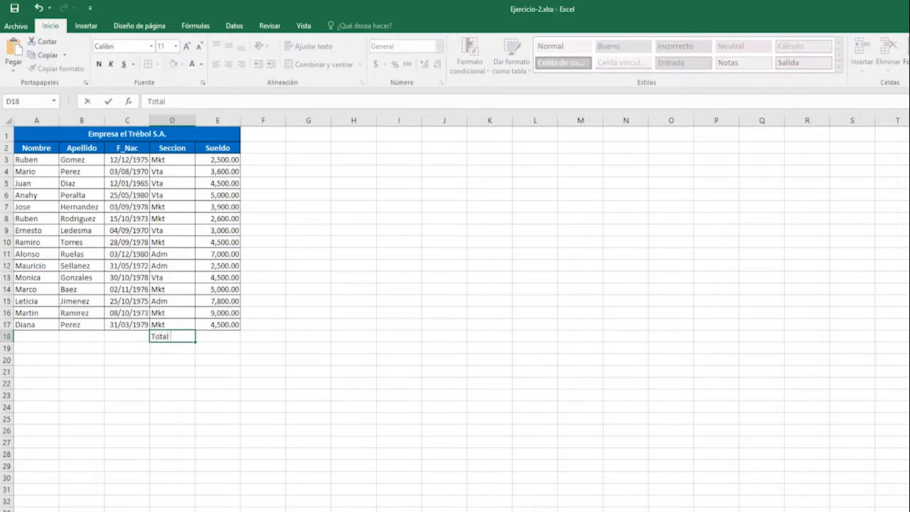
{"action": "type", "text": " Sueldo"}
{"action": "key", "text": "Tab"}
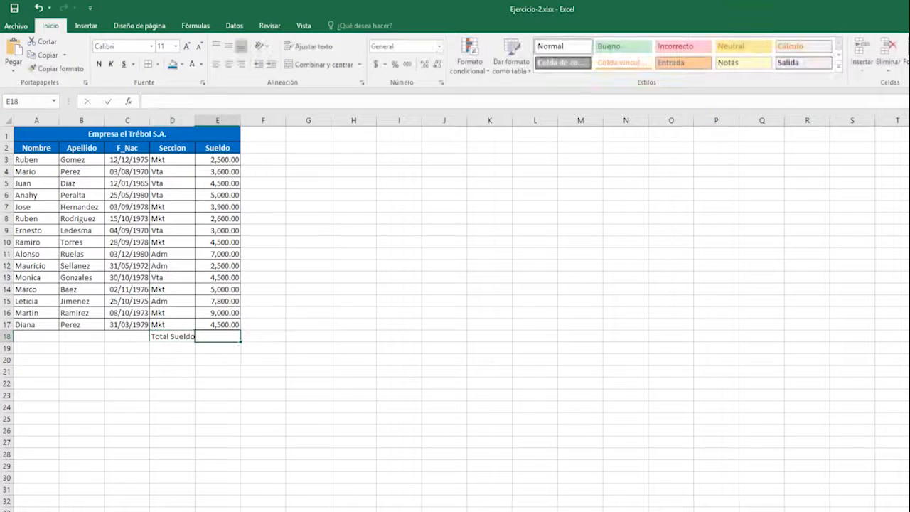
Sum the salaries in E18 with the SUMA function over E3:E17
{"action": "left_click_drag", "start_coordinate": [218, 160], "coordinate": [218, 290]}
{"action": "left_click", "coordinate": [217, 337]}
{"action": "type", "text": "=suma"}
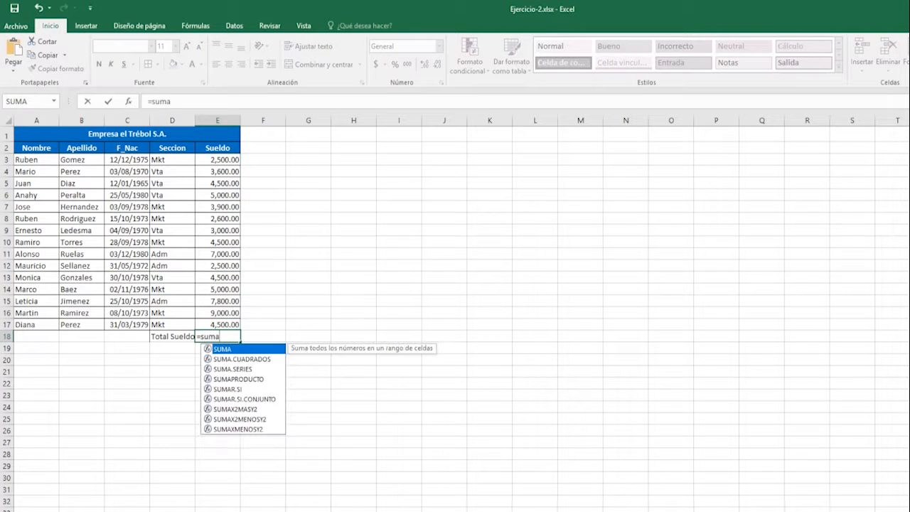
{"action": "key", "text": "Tab"}
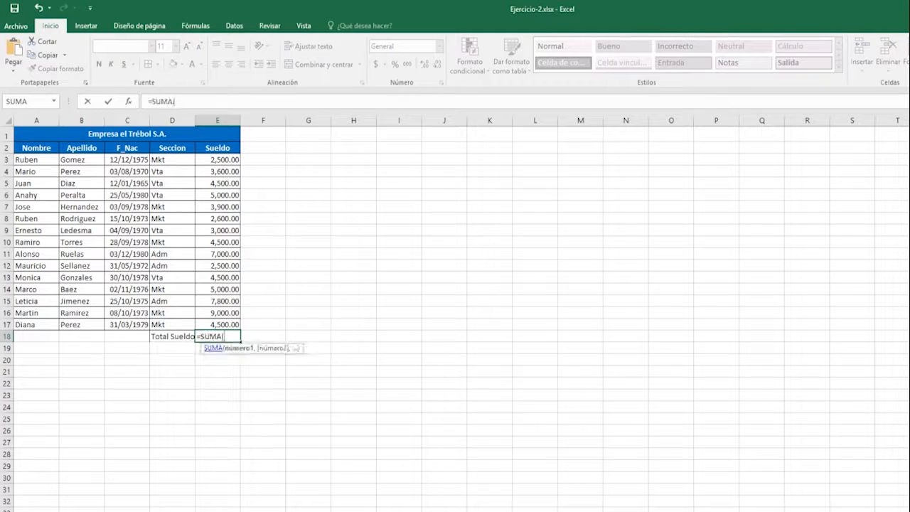
{"action": "left_click_drag", "start_coordinate": [217, 160], "coordinate": [224, 325]}
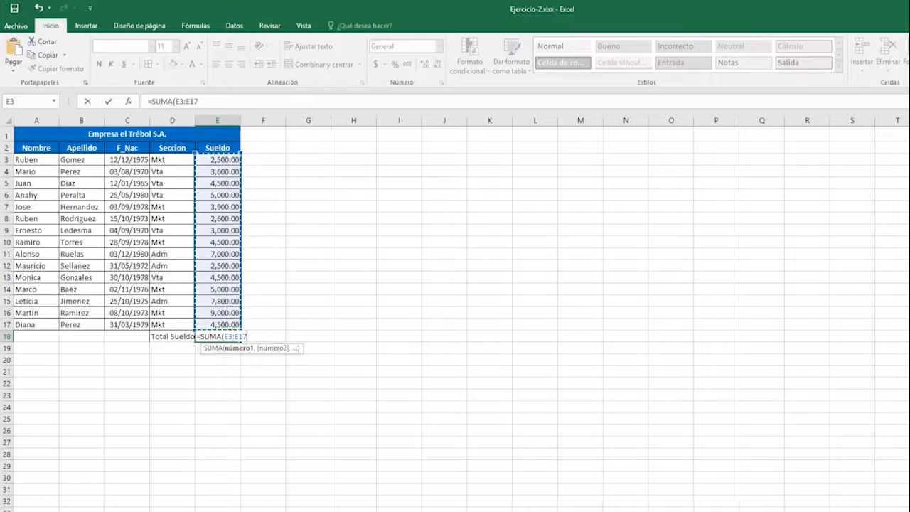
{"action": "key", "text": "Return"}
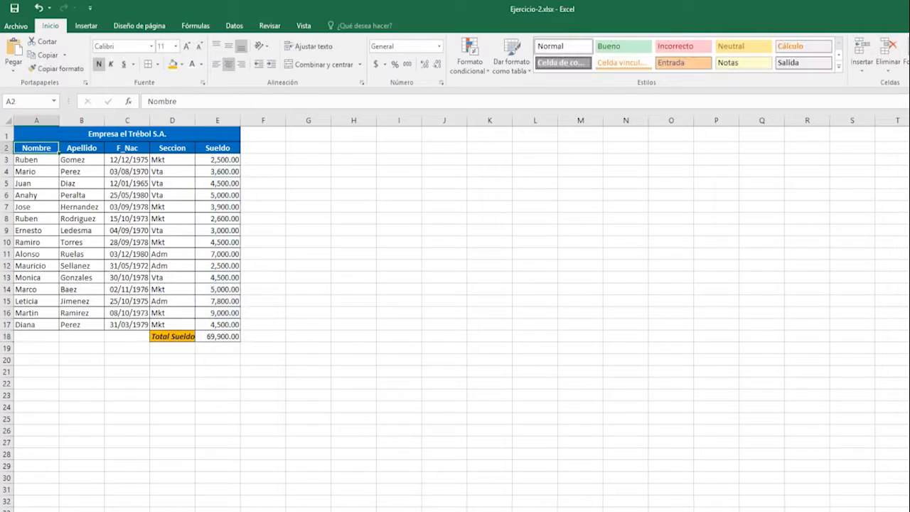
Move the Nombre column cells A2:A17 to after the Apellido column, so Apellido comes first
{"action": "left_click_drag", "start_coordinate": [36, 148], "coordinate": [37, 324]}
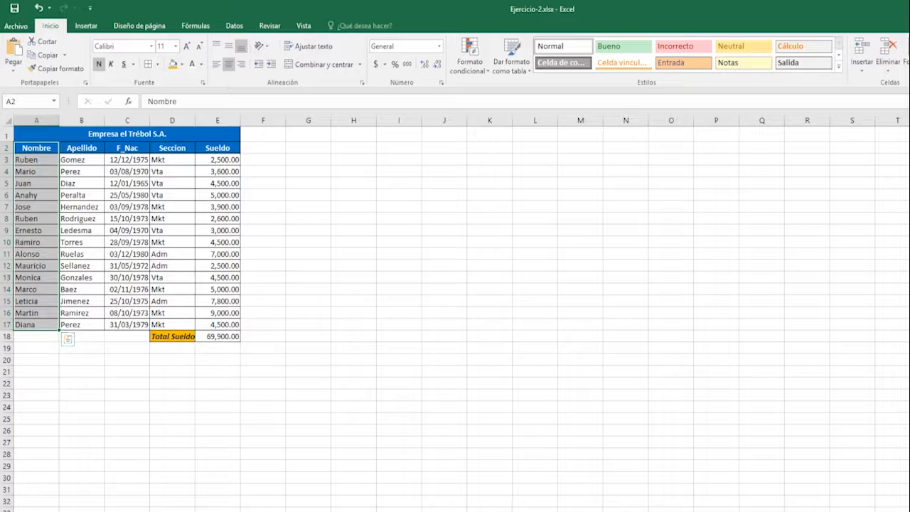
{"action": "left_click_drag", "start_coordinate": [59, 207], "coordinate": [104, 217]}
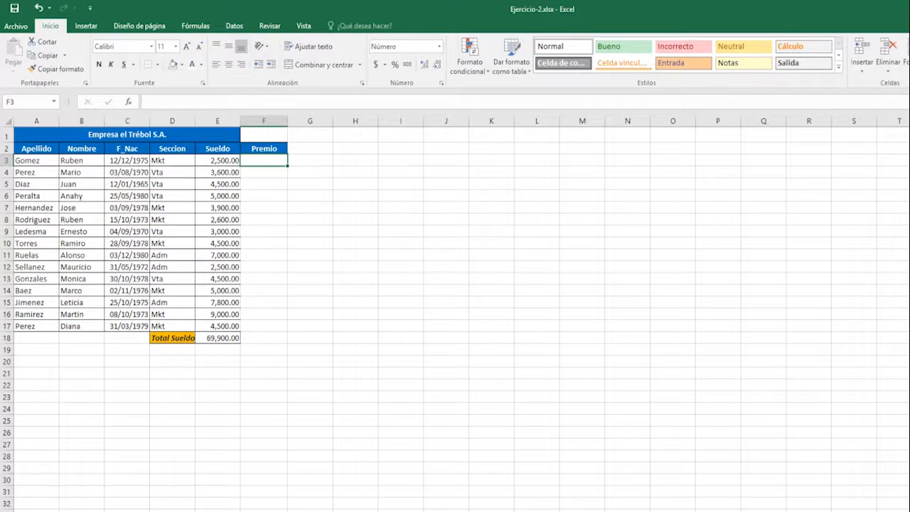
Calculate the Premio in F3 with =COCIENTE(E3,100)*5 and fill the formula down to F17
{"action": "type", "text": "="}
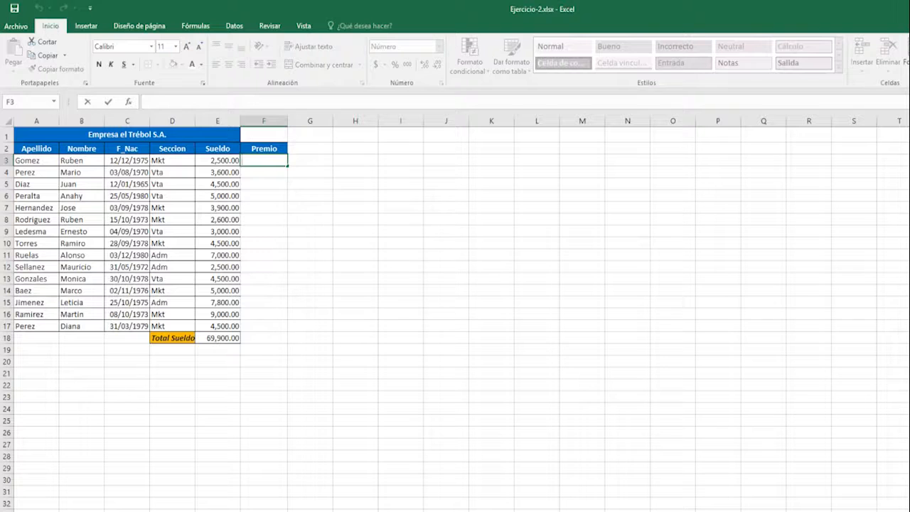
{"action": "type", "text": "co"}
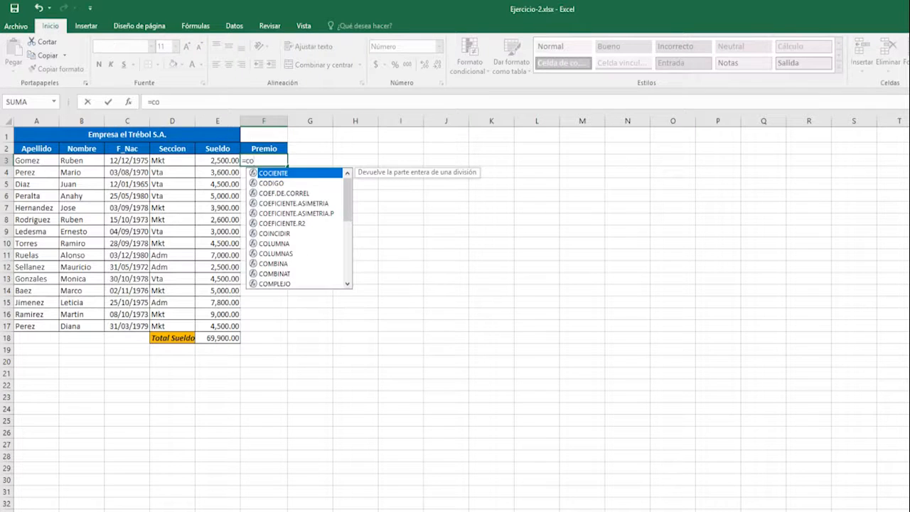
{"action": "key", "text": "Tab"}
{"action": "key", "text": "Left"}
{"action": "type", "text": ",100)"}
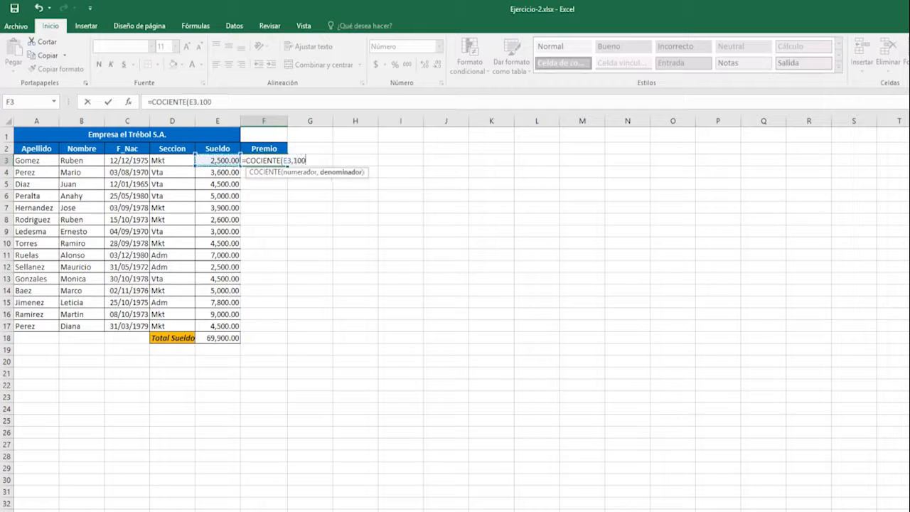
{"action": "type", "text": "*5"}
{"action": "key", "text": "Return"}
{"action": "left_click", "coordinate": [264, 160]}
{"action": "left_click_drag", "start_coordinate": [287, 166], "coordinate": [288, 328]}
Add borders around all cells of the Premio column, F2:F17
{"action": "left_click", "coordinate": [264, 148]}
{"action": "left_click_drag", "start_coordinate": [264, 149], "coordinate": [266, 326]}
{"action": "left_click", "coordinate": [158, 65]}
{"action": "left_click", "coordinate": [194, 164]}
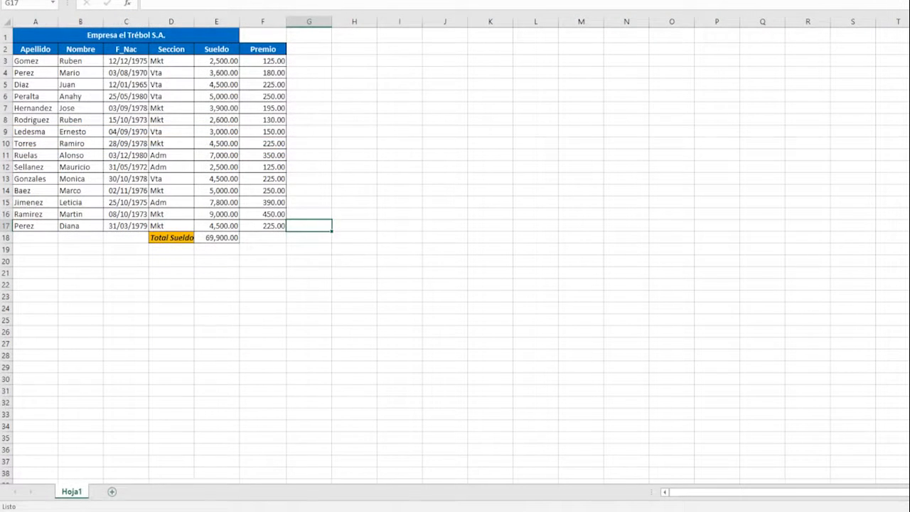
Add a new worksheet after Hoja1 and name it Liquidación
{"action": "left_click", "coordinate": [112, 491]}
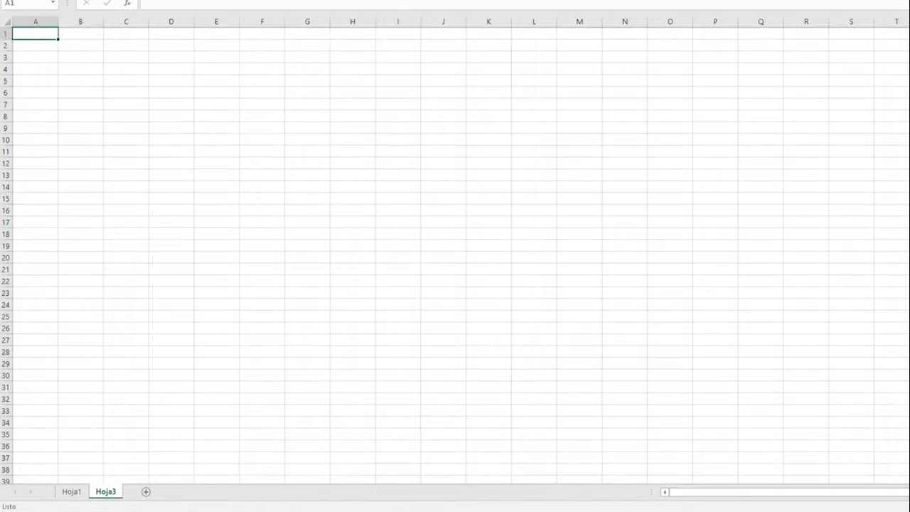
{"action": "double_click", "coordinate": [106, 491]}
{"action": "type", "text": "Li"}
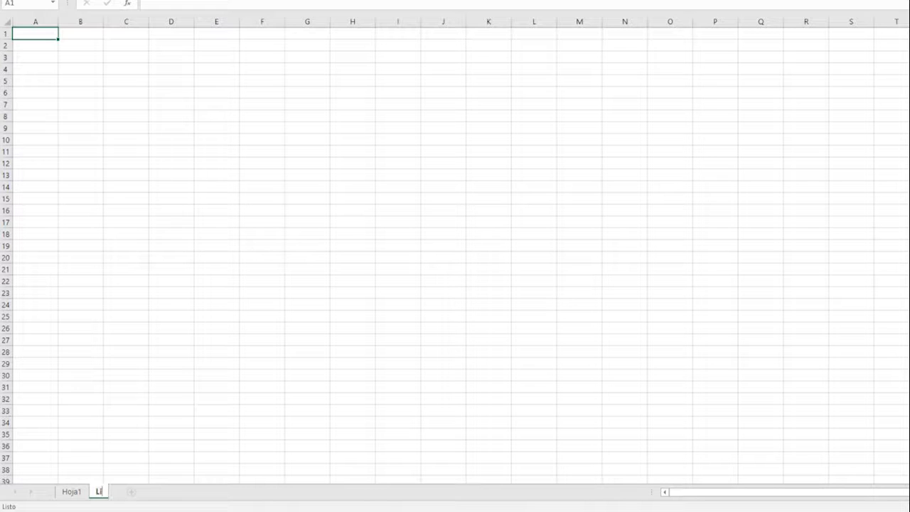
{"action": "type", "text": "quidación"}
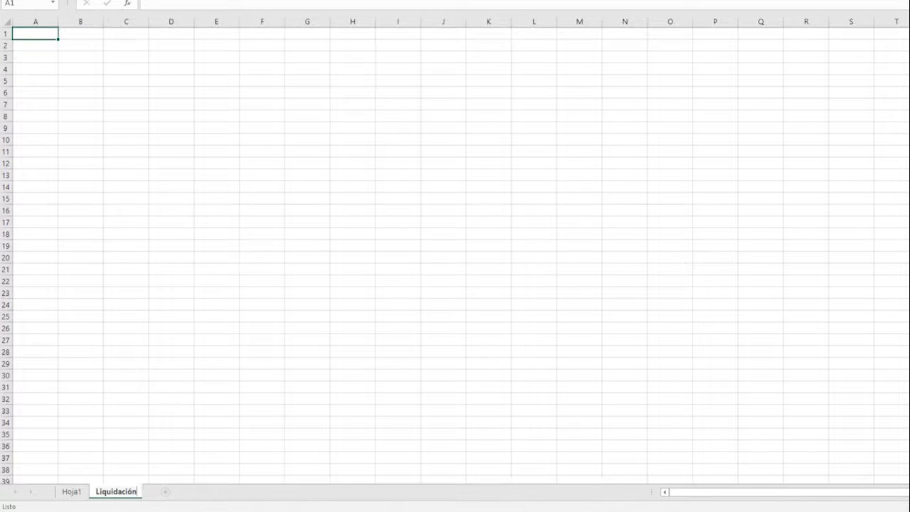
{"action": "key", "text": "Return"}
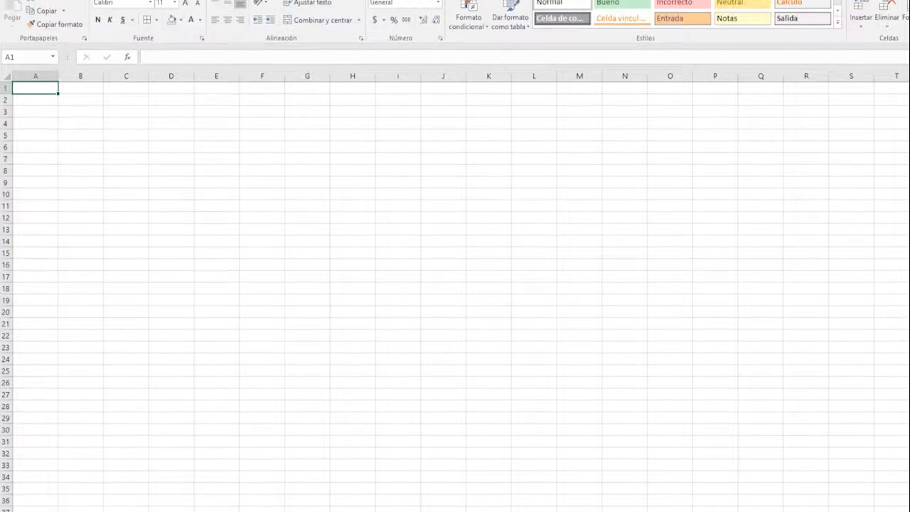
Link the Liquidación headers to Hoja1: A1 to the Apellido header in A2 and B1 to the Sueldo header in E2
{"action": "type", "text": "="}
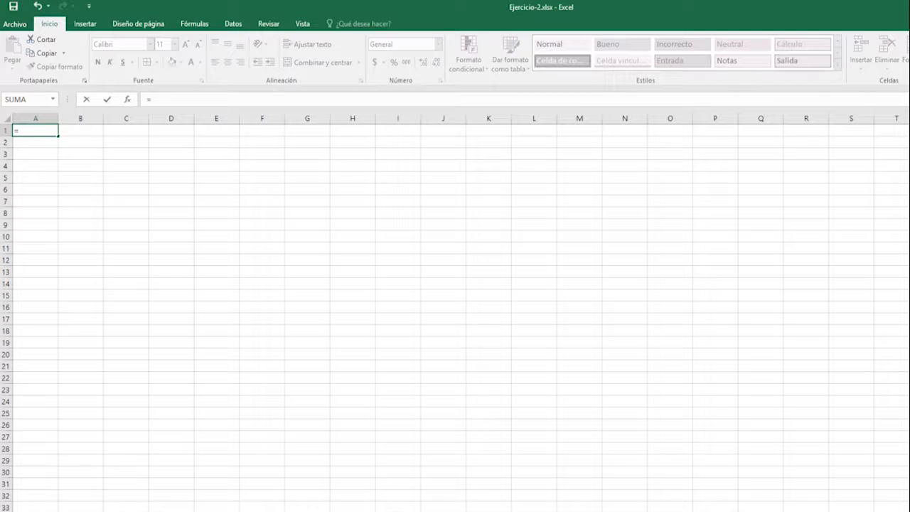
{"action": "key", "text": "ctrl+Page_Up"}
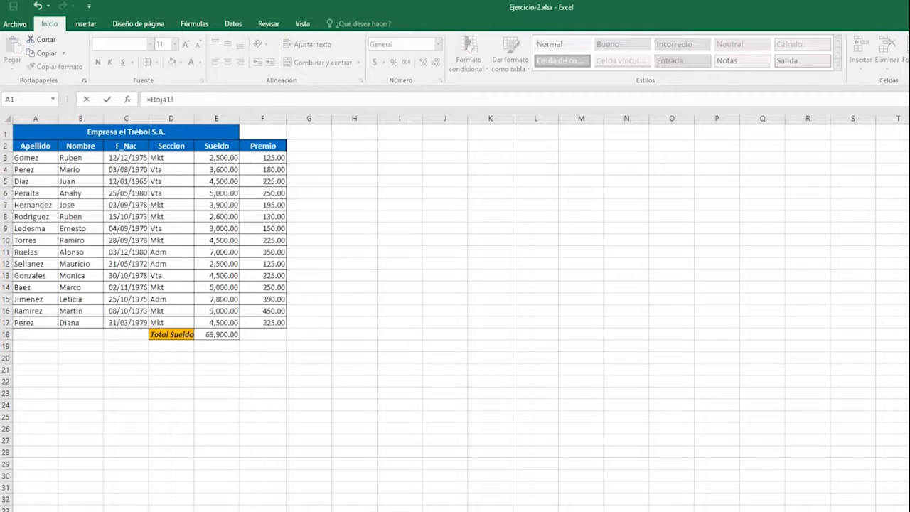
{"action": "left_click", "coordinate": [35, 146]}
{"action": "key", "text": "Return"}
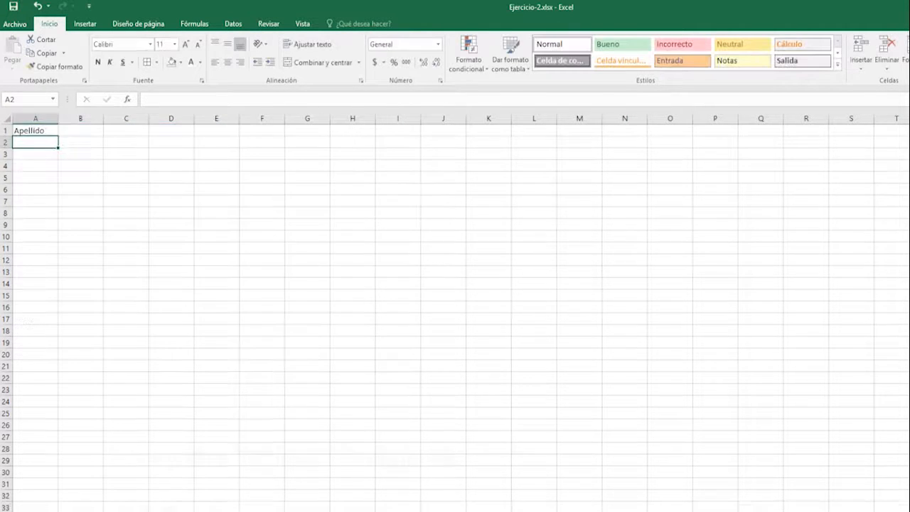
{"action": "left_click", "coordinate": [81, 130]}
{"action": "type", "text": "="}
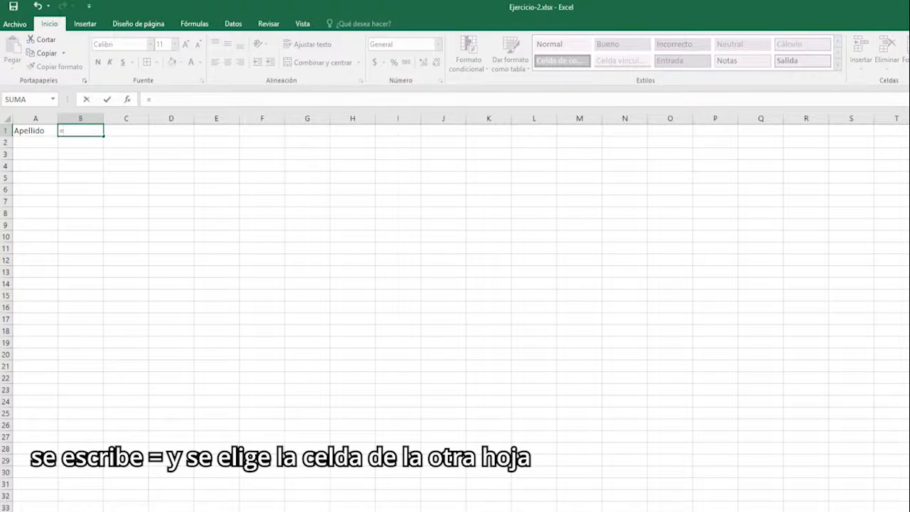
{"action": "key", "text": "ctrl+Page_Up"}
{"action": "left_click", "coordinate": [216, 142]}
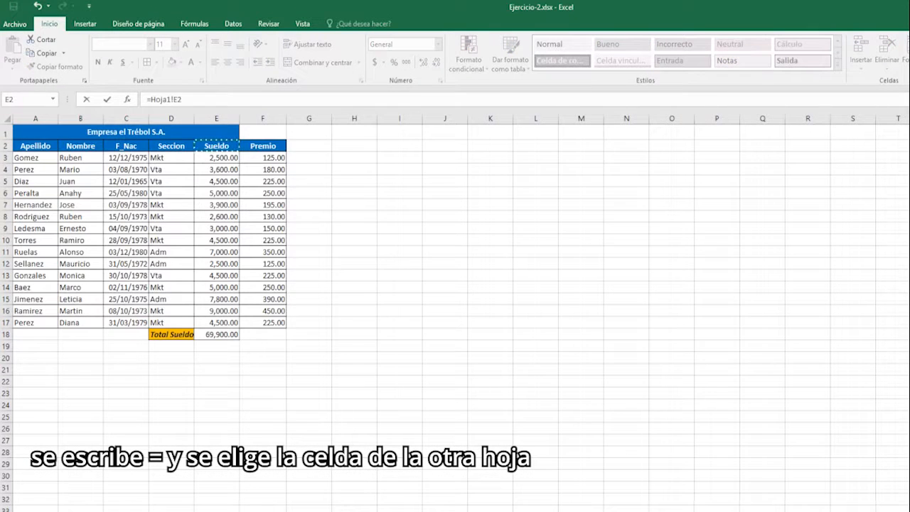
{"action": "key", "text": "Return"}
Link A2 to the first surname in Hoja1!A3, fill down the Apellido column and clear the surplus cell A17
{"action": "left_click", "coordinate": [35, 142]}
{"action": "type", "text": "="}
{"action": "key", "text": "ctrl+Page_Up"}
{"action": "left_click", "coordinate": [35, 158]}
{"action": "key", "text": "Return"}
{"action": "left_click", "coordinate": [35, 142]}
{"action": "left_click_drag", "start_coordinate": [58, 148], "coordinate": [58, 320]}
{"action": "left_click", "coordinate": [35, 319]}
{"action": "key", "text": "Delete"}
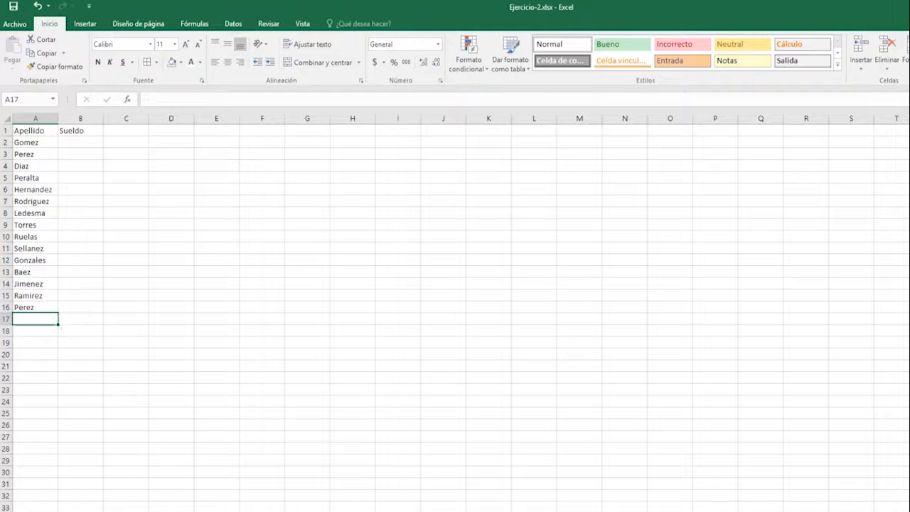
Link B2 to the first salary in Hoja1!E3 and fill the Sueldo column down to B16
{"action": "left_click", "coordinate": [80, 142]}
{"action": "type", "text": "="}
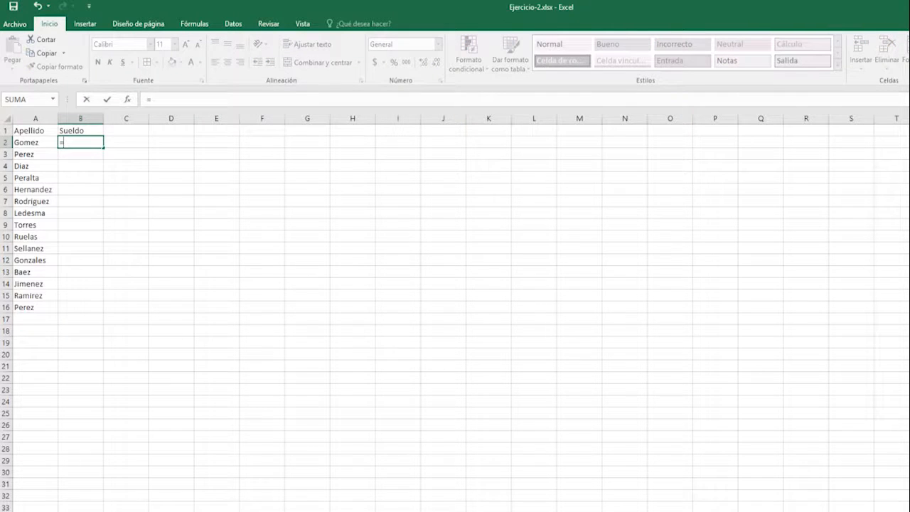
{"action": "key", "text": "ctrl+Page_Up"}
{"action": "left_click", "coordinate": [216, 157]}
{"action": "key", "text": "Return"}
{"action": "left_click", "coordinate": [81, 142]}
{"action": "left_click_drag", "start_coordinate": [104, 148], "coordinate": [103, 311]}
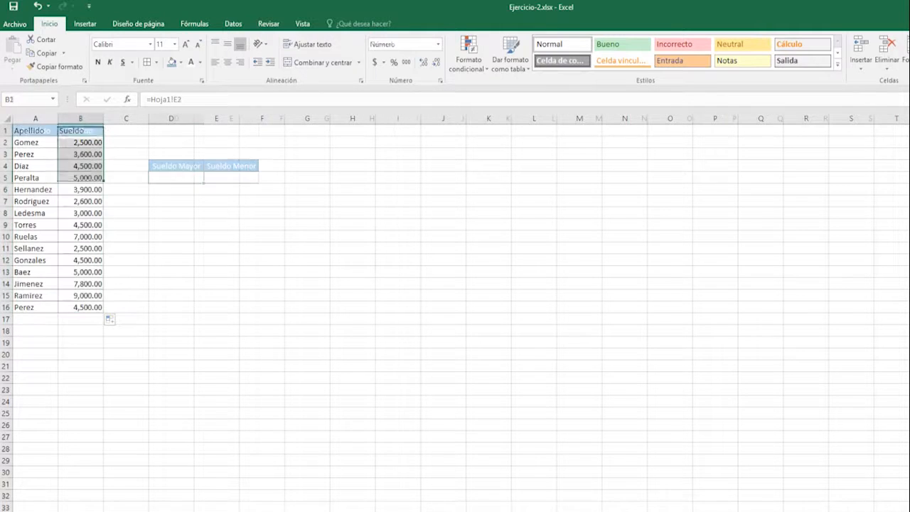
Calculate the Sueldo Mayor in D5 with the MAX function over B2:B16
{"action": "type", "text": "max"}
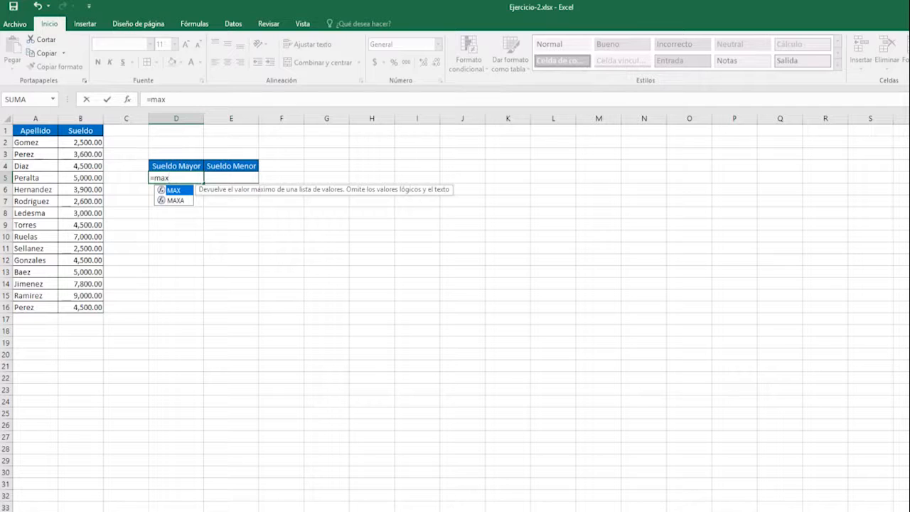
{"action": "key", "text": "Tab"}
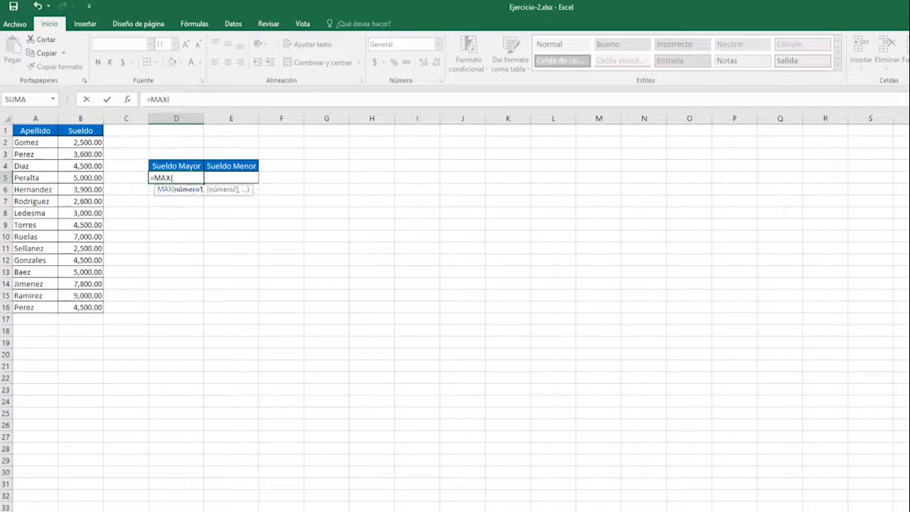
{"action": "left_click_drag", "start_coordinate": [81, 142], "coordinate": [89, 307]}
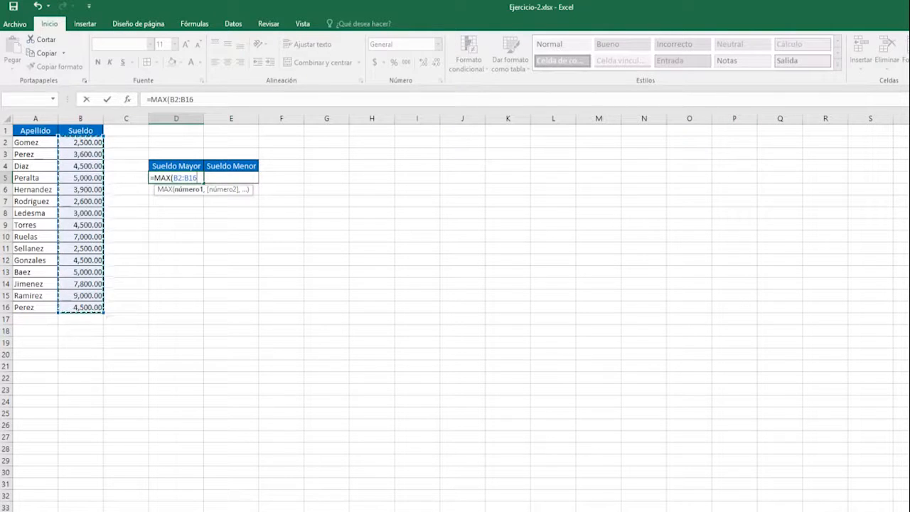
{"action": "key", "text": "Return"}
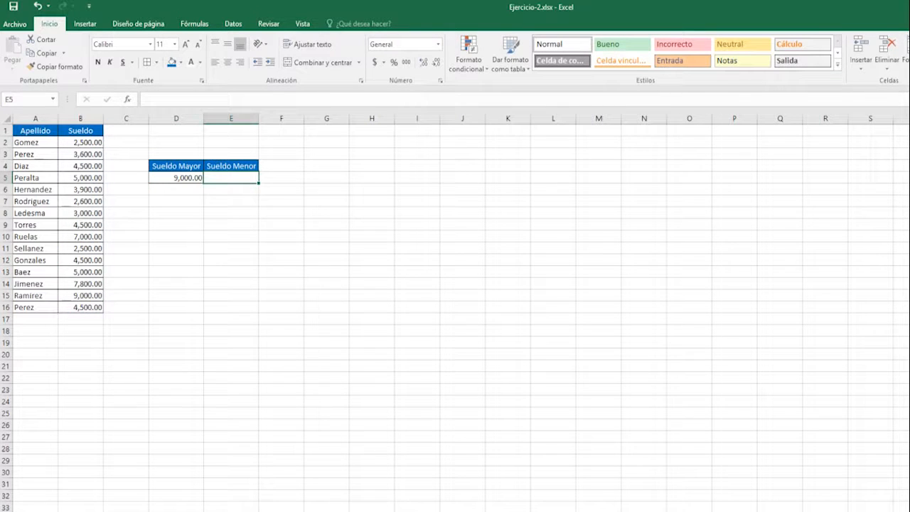
Calculate the Sueldo Menor in E5 with the MIN function over B2:B16
{"action": "type", "text": "=min"}
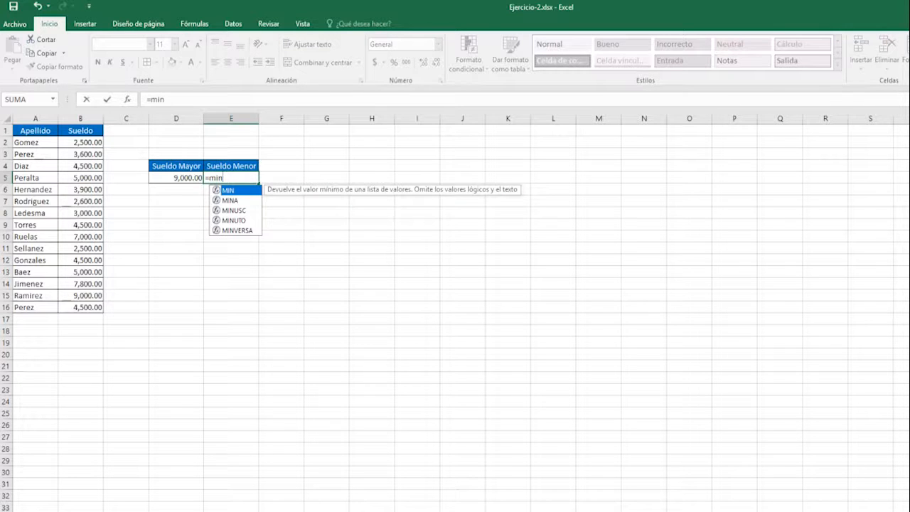
{"action": "key", "text": "Tab"}
{"action": "left_click_drag", "start_coordinate": [81, 142], "coordinate": [80, 307]}
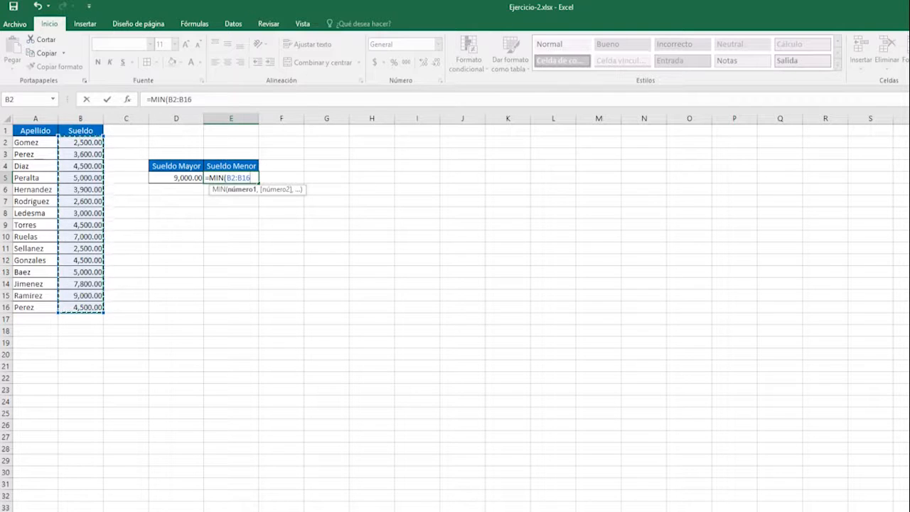
{"action": "key", "text": "Return"}
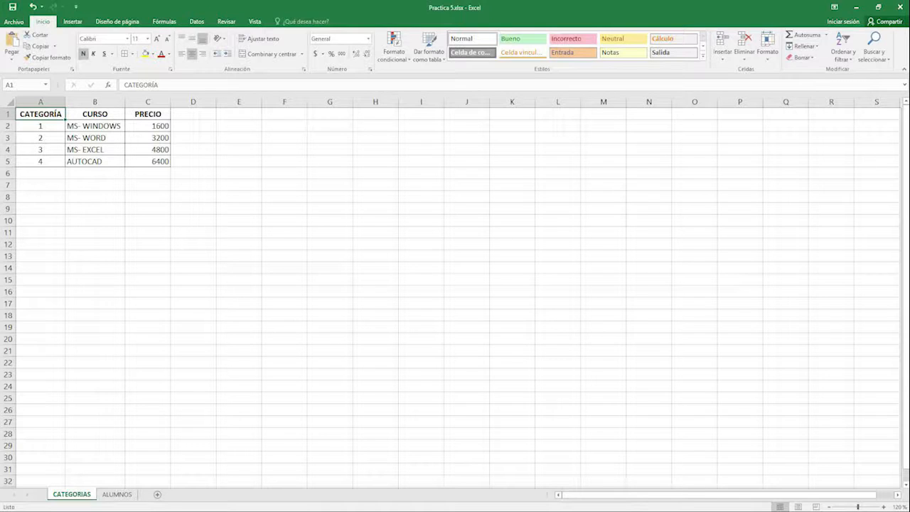
On the ALUMNOS sheet of Practica 5, look up the course in D2 with =BUSCARV(C2,CATEGORIAS!A1:C5,2)
{"action": "key", "text": "ctrl+Page_Down"}
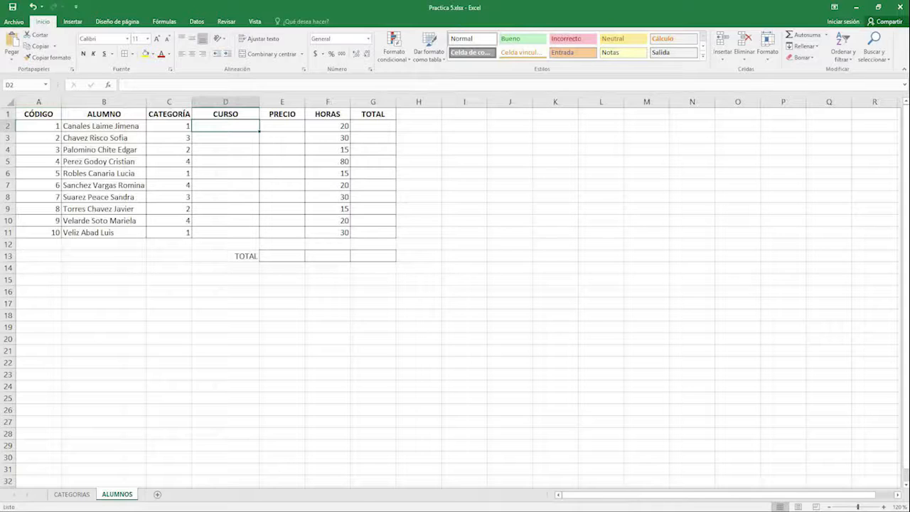
{"action": "type", "text": "=busc"}
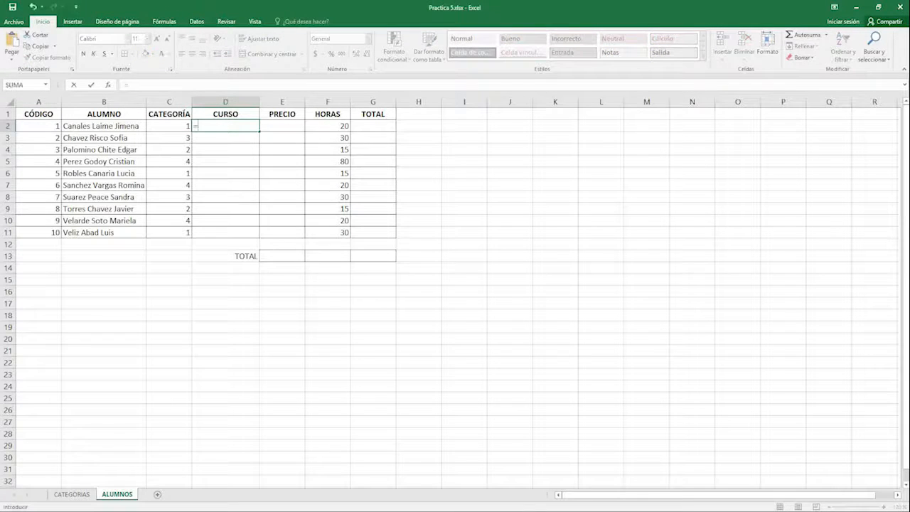
{"action": "key", "text": "Down"}
{"action": "key", "text": "Down"}
{"action": "key", "text": "Tab"}
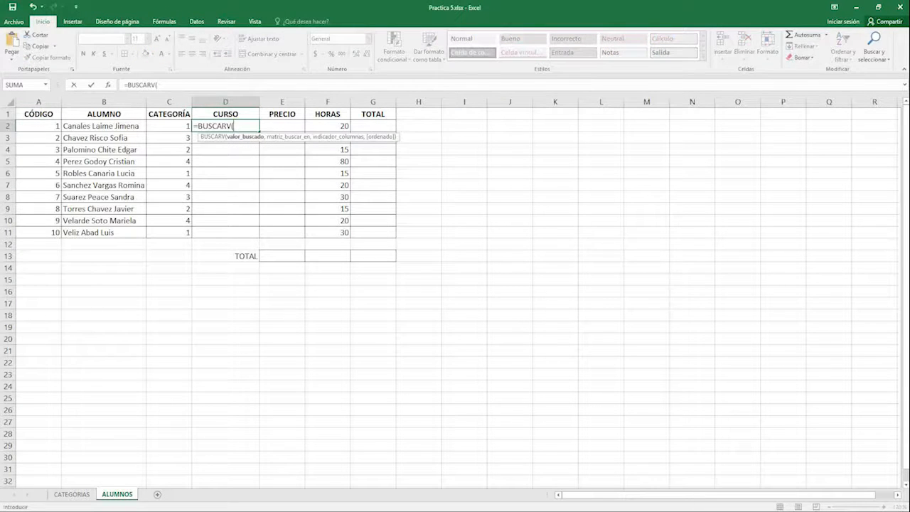
{"action": "left_click", "coordinate": [169, 126]}
{"action": "type", "text": ","}
{"action": "left_click", "coordinate": [72, 495]}
{"action": "left_click_drag", "start_coordinate": [40, 113], "coordinate": [165, 162]}
{"action": "type", "text": ",2"}
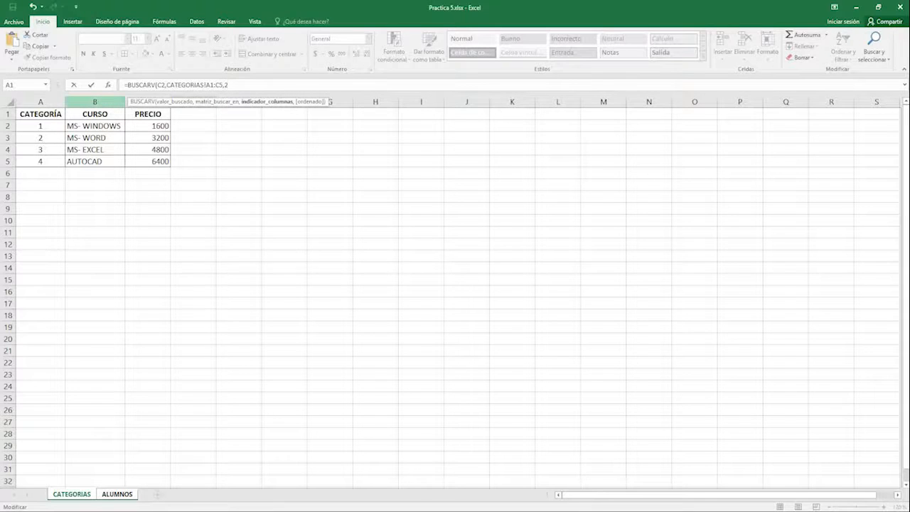
{"action": "key", "text": "Return"}
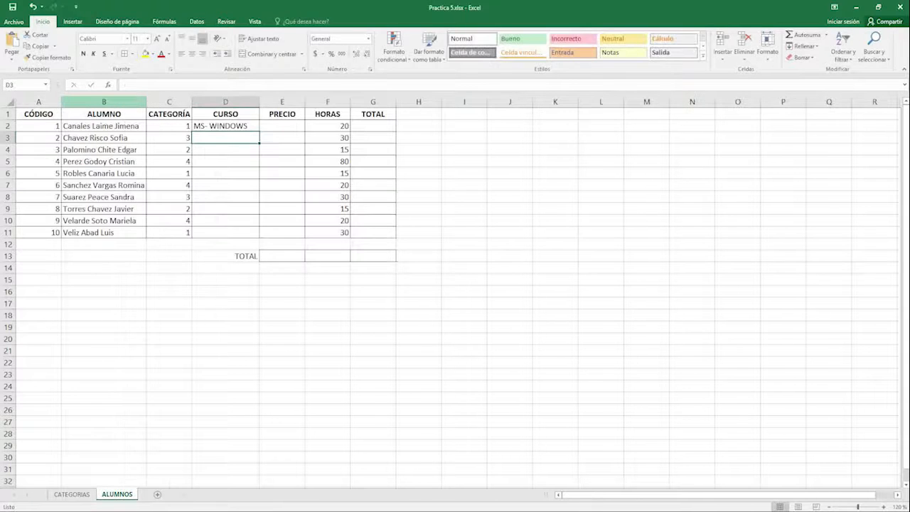
Fix the lookup range rows in D2 as CATEGORIAS!A$1:C$5 and fill the CURSO formula down to D11
{"action": "double_click", "coordinate": [225, 126]}
{"action": "left_click", "coordinate": [297, 126]}
{"action": "type", "text": "$1:C"}
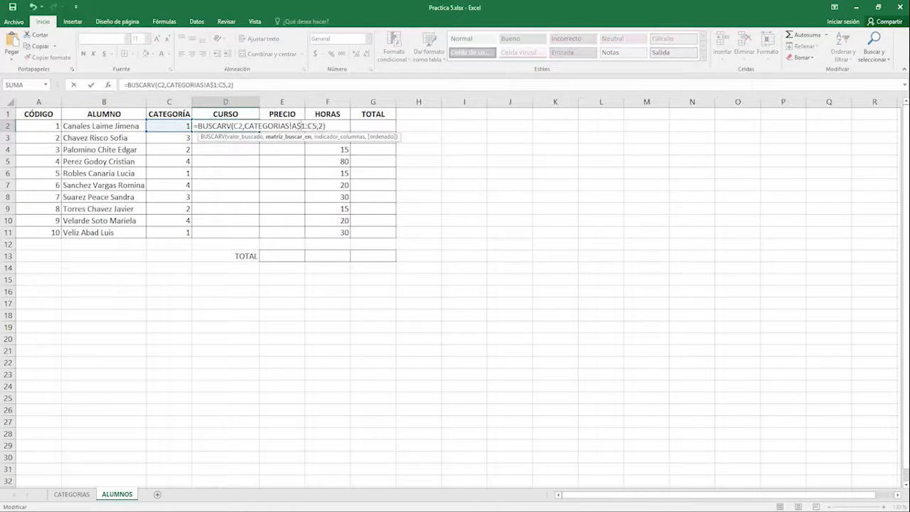
{"action": "type", "text": "$"}
{"action": "key", "text": "Return"}
{"action": "left_click_drag", "start_coordinate": [260, 132], "coordinate": [260, 238]}
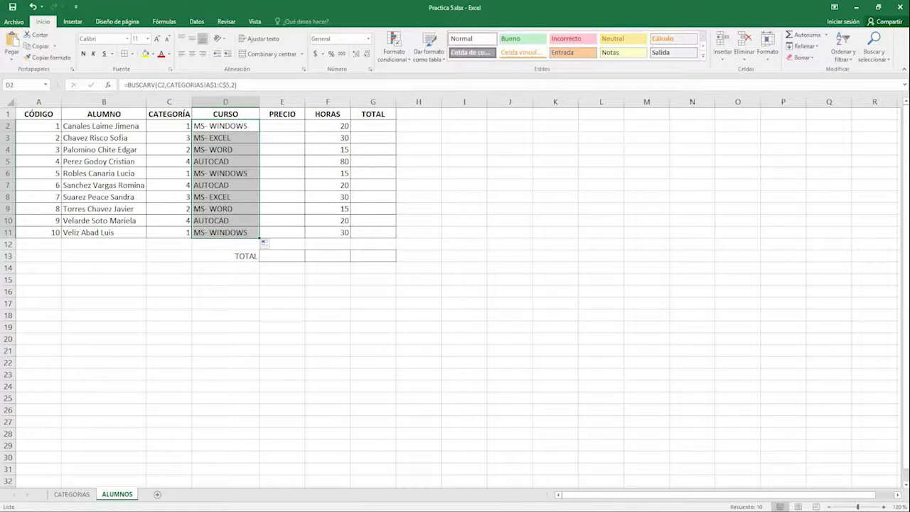
Calculate the first student's TOTAL in G2 as =E2*F2 and fill the formula down to G11
{"action": "left_click", "coordinate": [282, 126]}
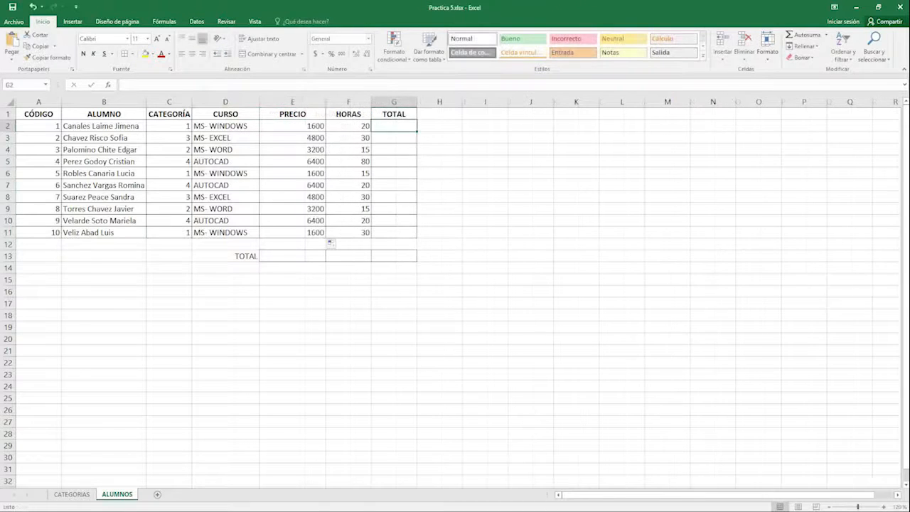
{"action": "type", "text": "="}
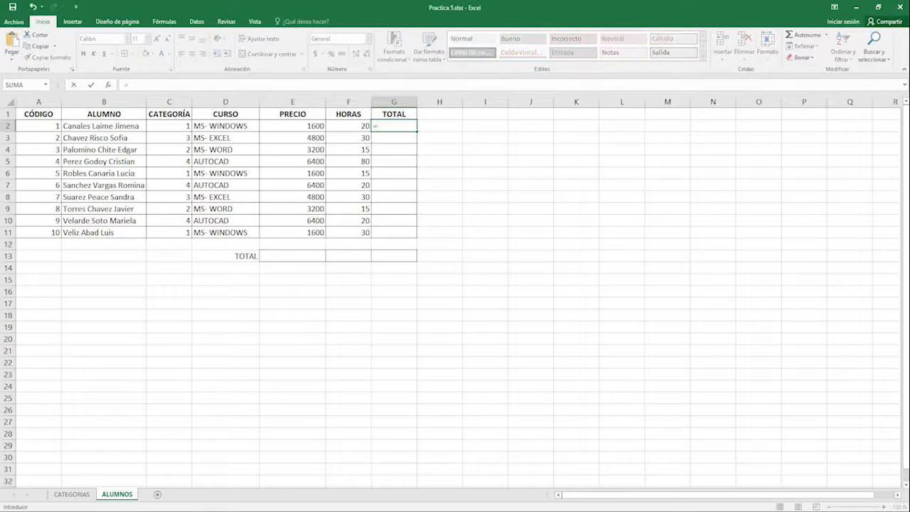
{"action": "left_click", "coordinate": [292, 126]}
{"action": "type", "text": "*"}
{"action": "left_click", "coordinate": [348, 126]}
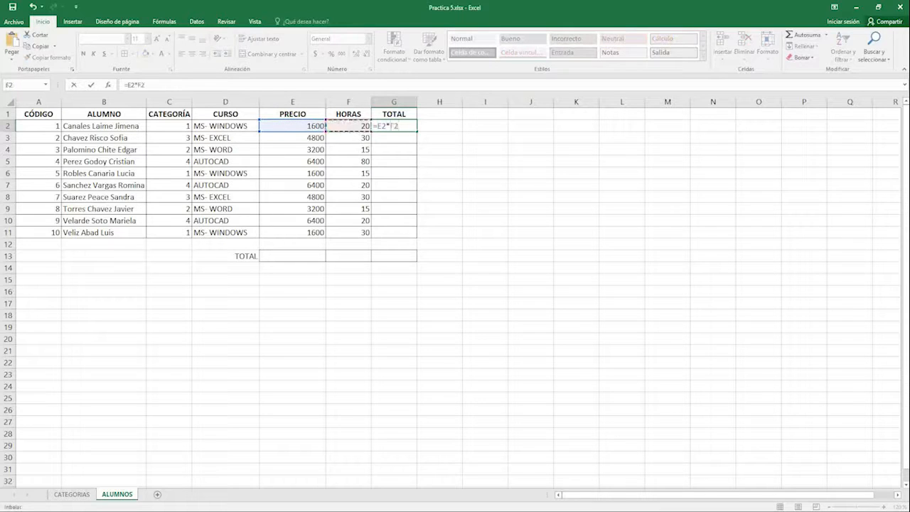
{"action": "key", "text": "Return"}
{"action": "left_click", "coordinate": [394, 126]}
{"action": "left_click_drag", "start_coordinate": [417, 131], "coordinate": [416, 238]}
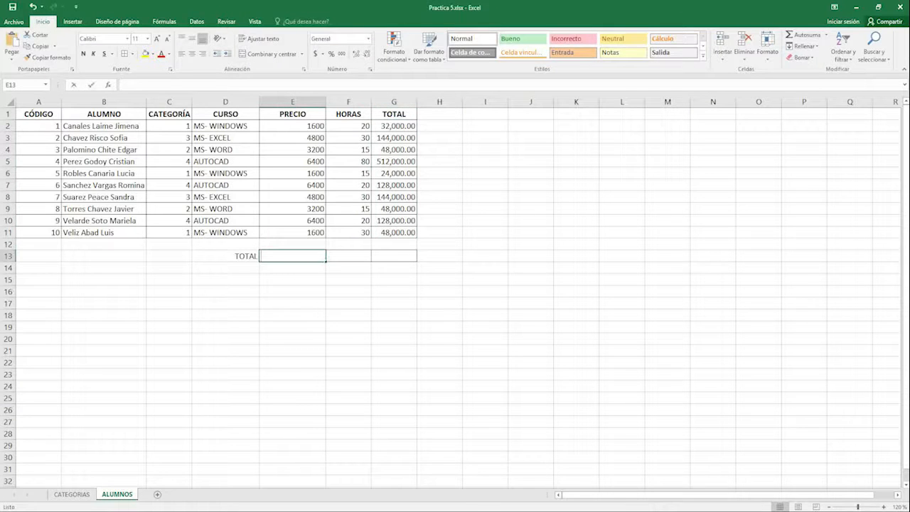
Add up the PRECIO column in E13 with the SUMA function over E2:E11
{"action": "type", "text": "=suma"}
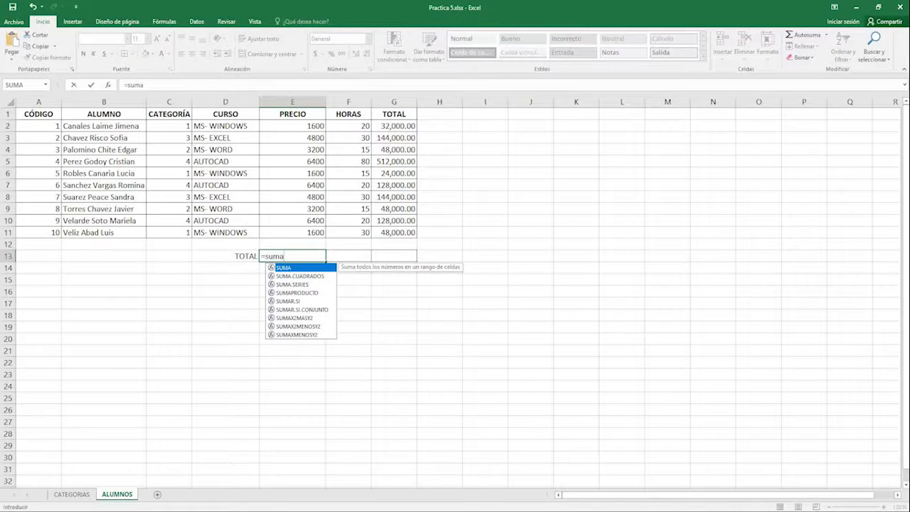
{"action": "key", "text": "Tab"}
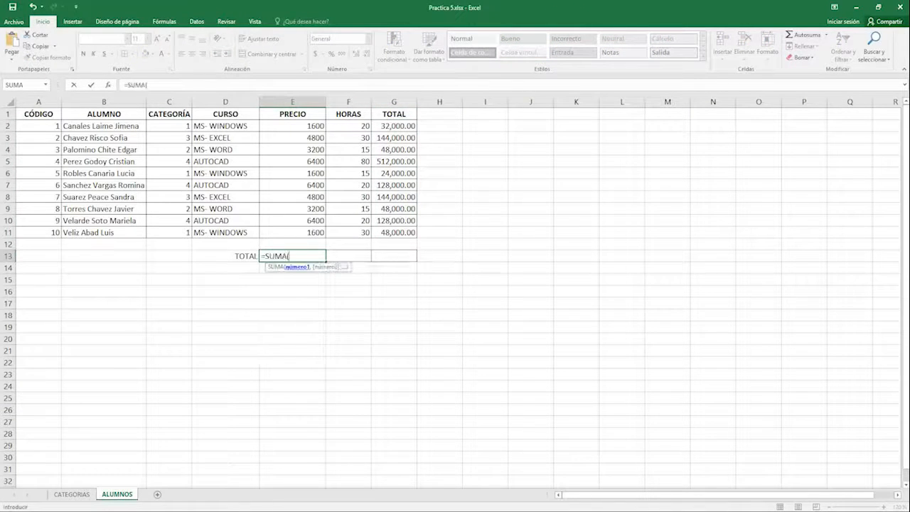
{"action": "left_click_drag", "start_coordinate": [292, 126], "coordinate": [293, 232]}
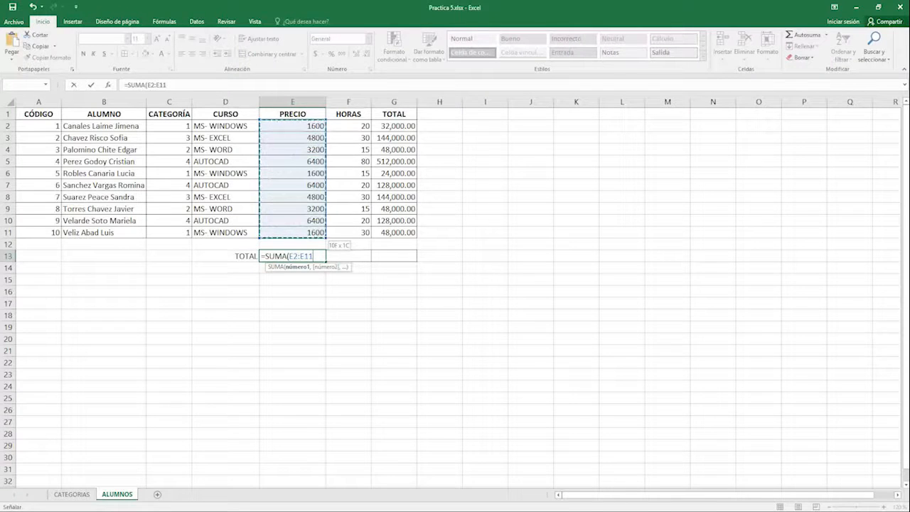
{"action": "key", "text": "Return"}
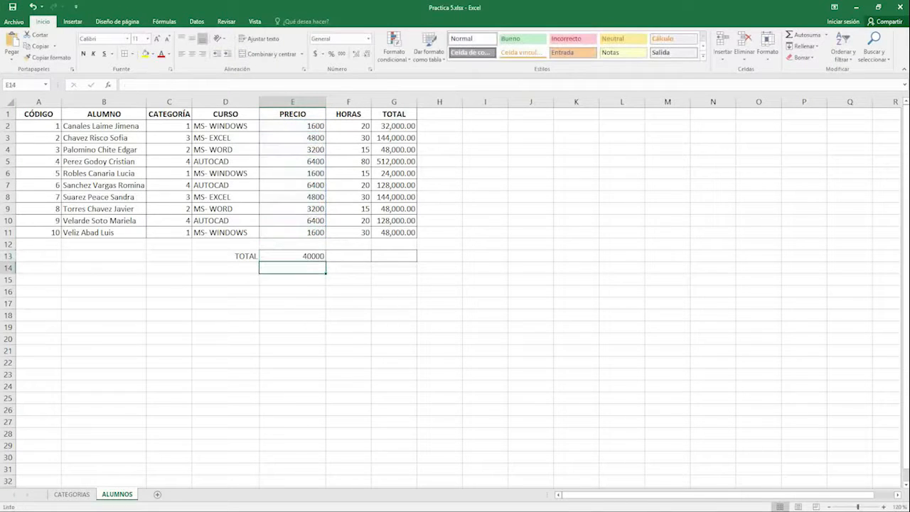
Add up the HORAS column in F13 with the SUMA function over F2:F11
{"action": "left_click", "coordinate": [348, 256]}
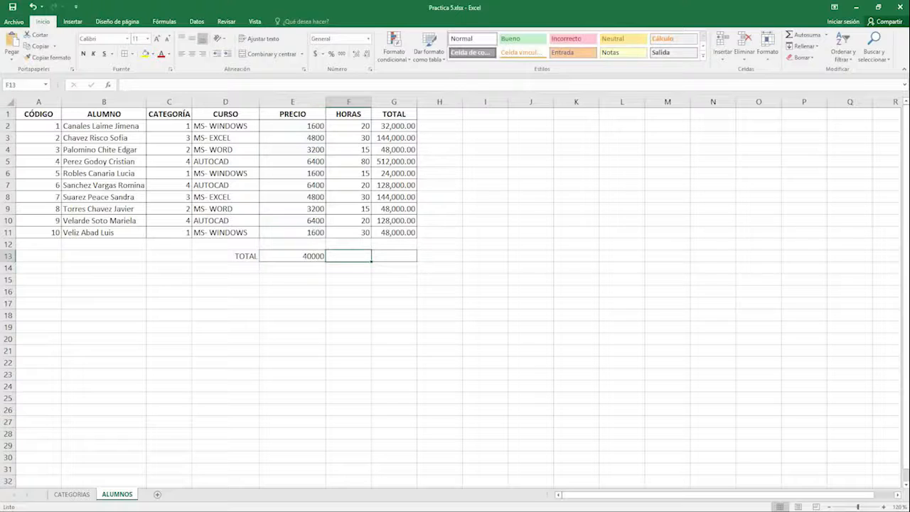
{"action": "type", "text": "=suma"}
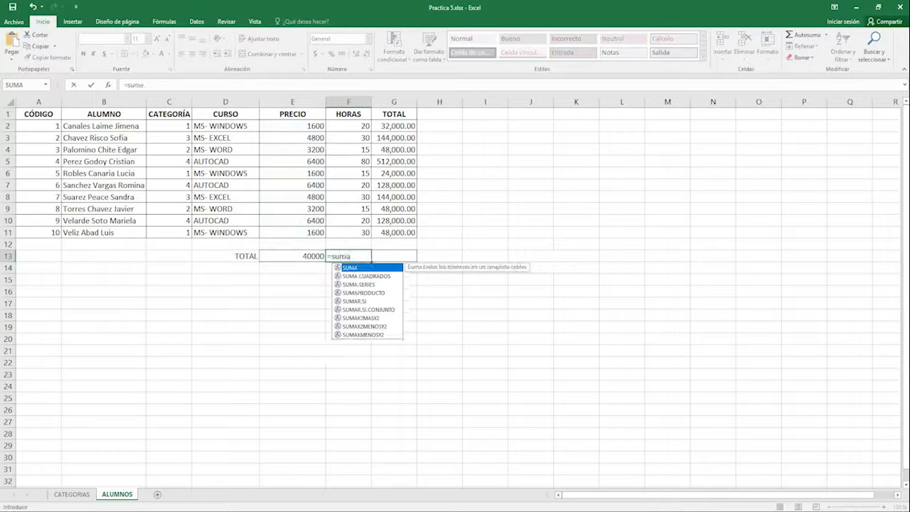
{"action": "key", "text": "Tab"}
{"action": "left_click_drag", "start_coordinate": [348, 126], "coordinate": [355, 232]}
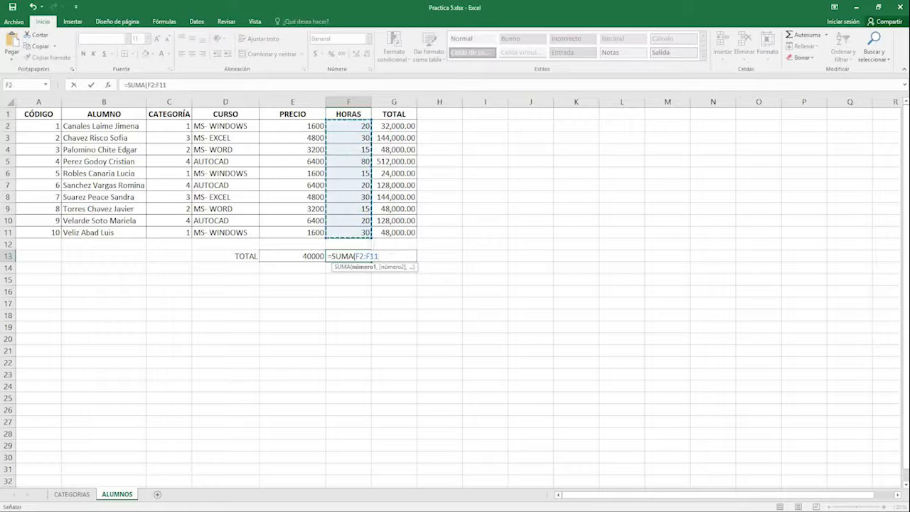
{"action": "key", "text": "Return"}
Add up the TOTAL column in G13 with the SUMA function over G2:G11
{"action": "left_click", "coordinate": [394, 256]}
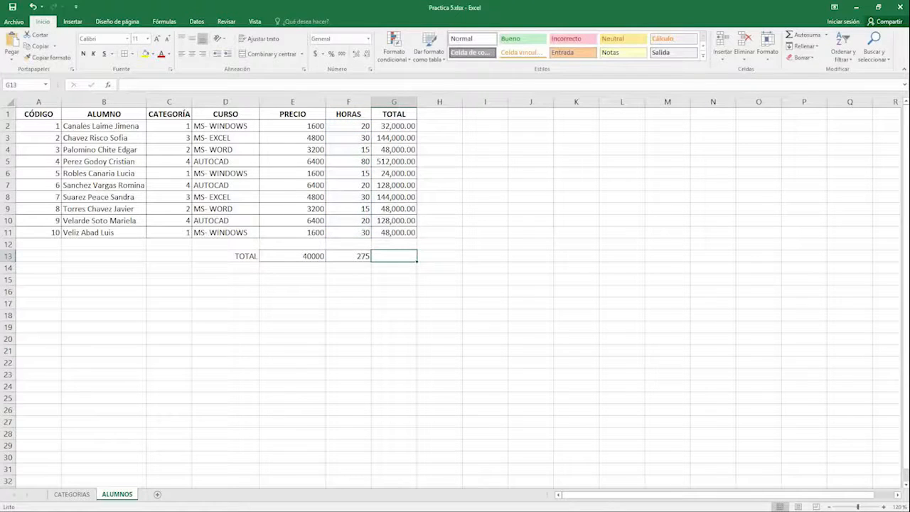
{"action": "type", "text": "=suma"}
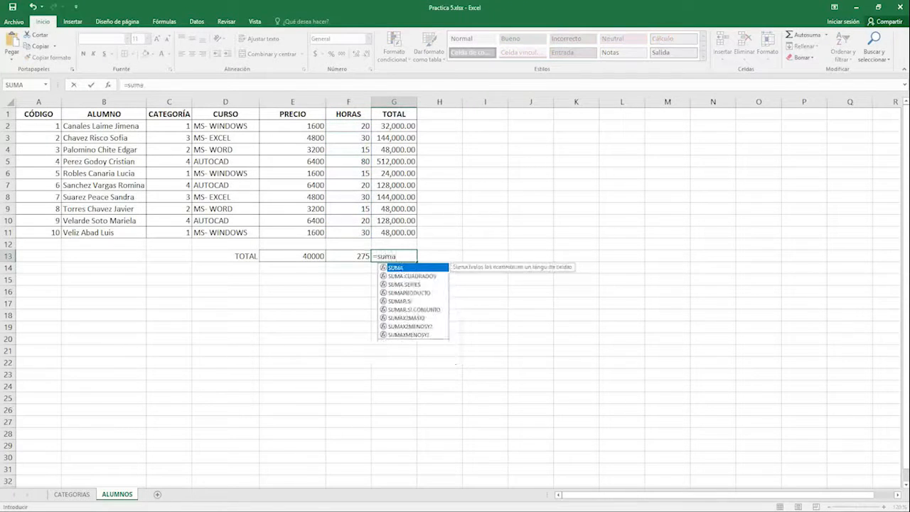
{"action": "key", "text": "Tab"}
{"action": "left_click_drag", "start_coordinate": [394, 125], "coordinate": [394, 232]}
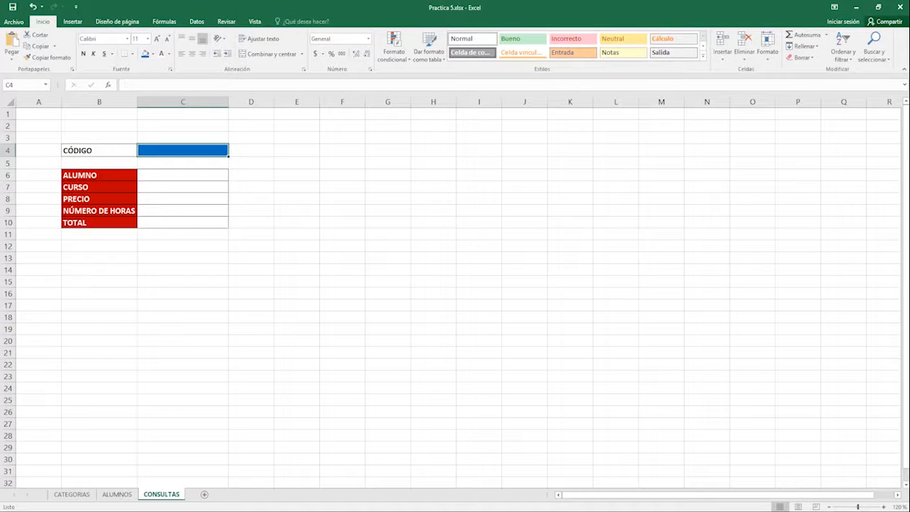
{"action": "left_click", "coordinate": [183, 175]}
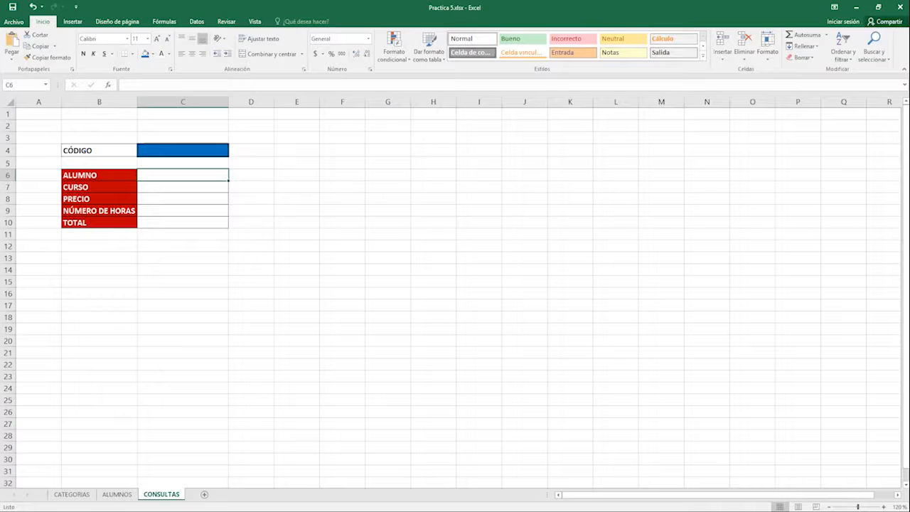
{"action": "left_click", "coordinate": [183, 151]}
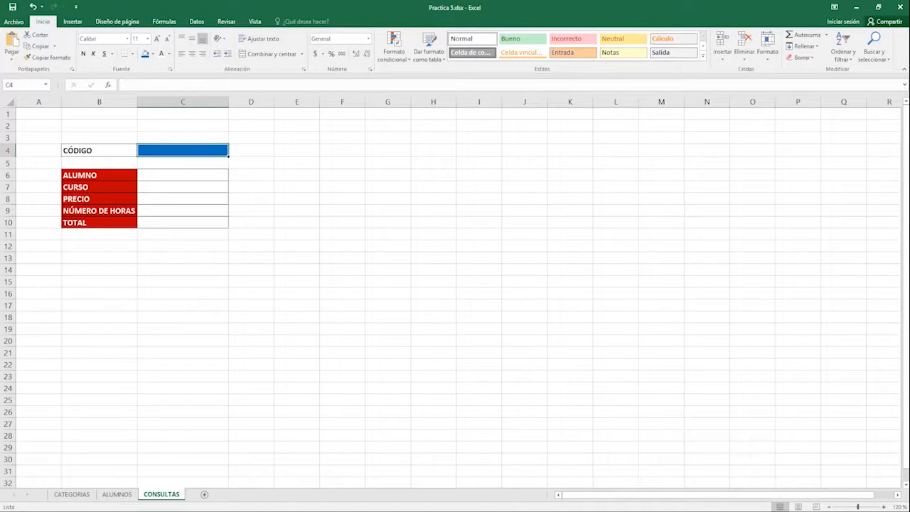
On the CONSULTAS sheet, look up the student in C6 with =BUSCAR(C4,ALUMNOS!A1:A11,ALUMNOS!B1:B11)
{"action": "left_click", "coordinate": [182, 175]}
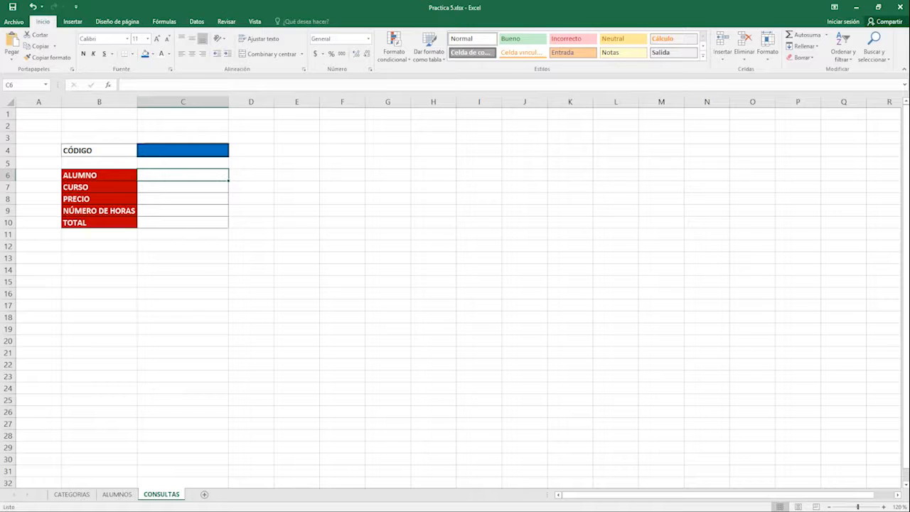
{"action": "type", "text": "=bus"}
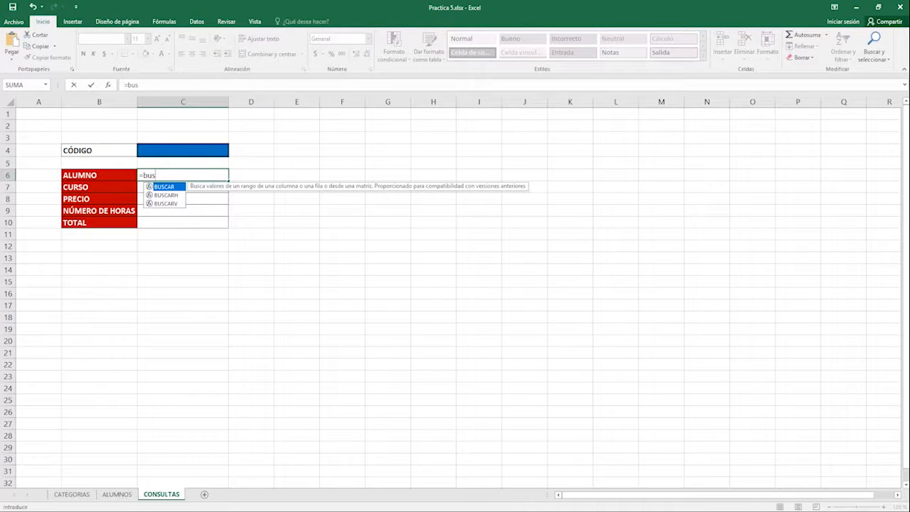
{"action": "key", "text": "Tab"}
{"action": "key", "text": "Up"}
{"action": "key", "text": "Up"}
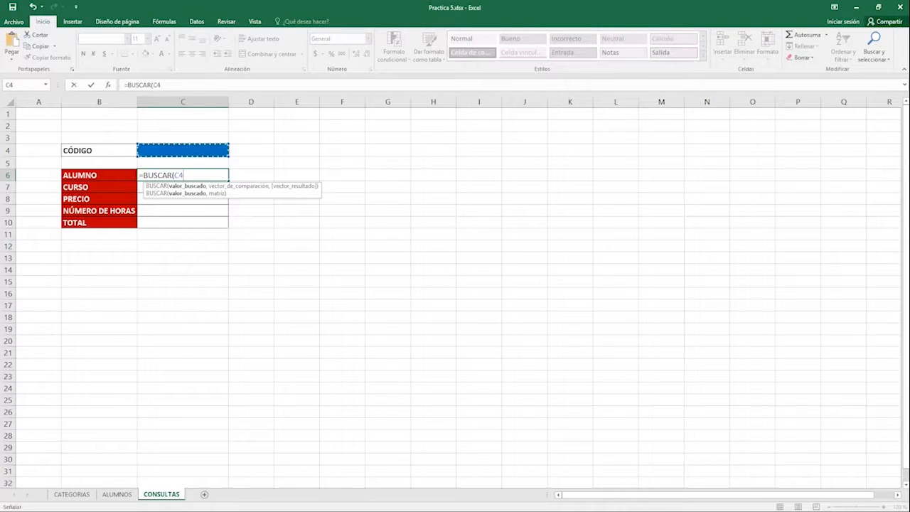
{"action": "type", "text": ","}
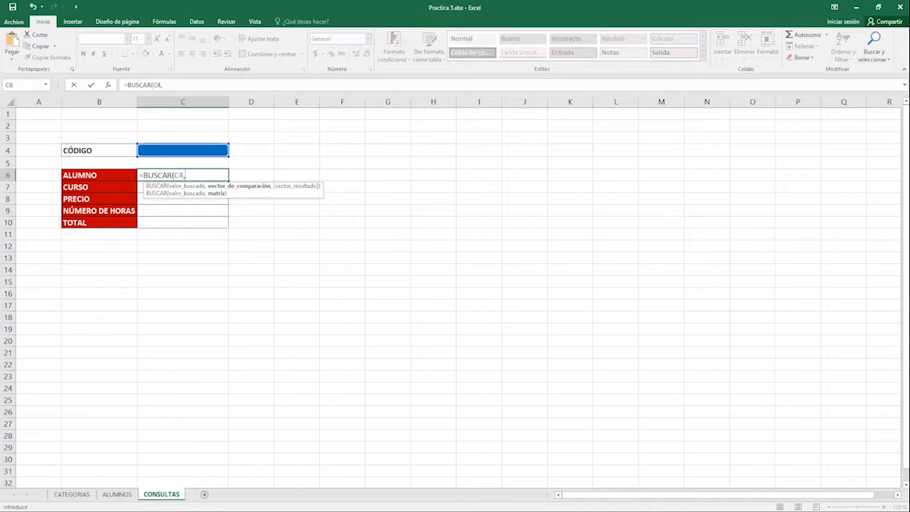
{"action": "left_click", "coordinate": [116, 494]}
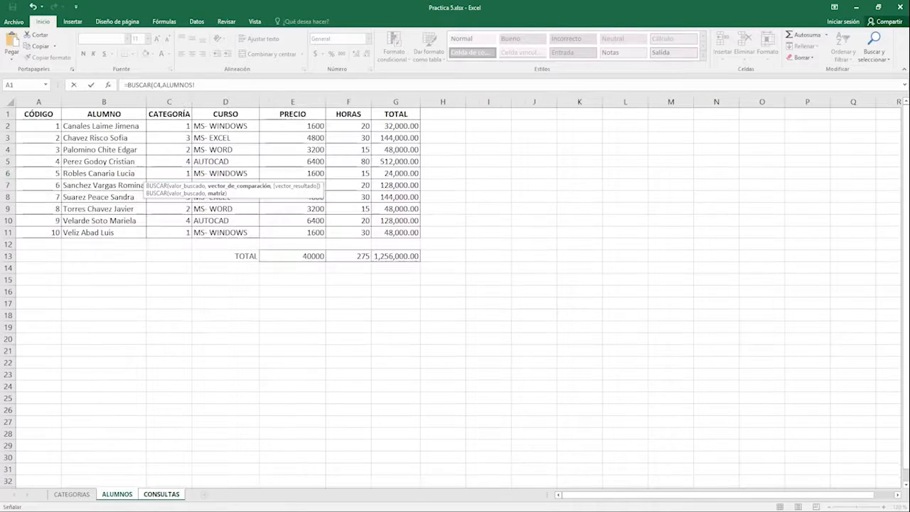
{"action": "left_click_drag", "start_coordinate": [39, 117], "coordinate": [46, 233]}
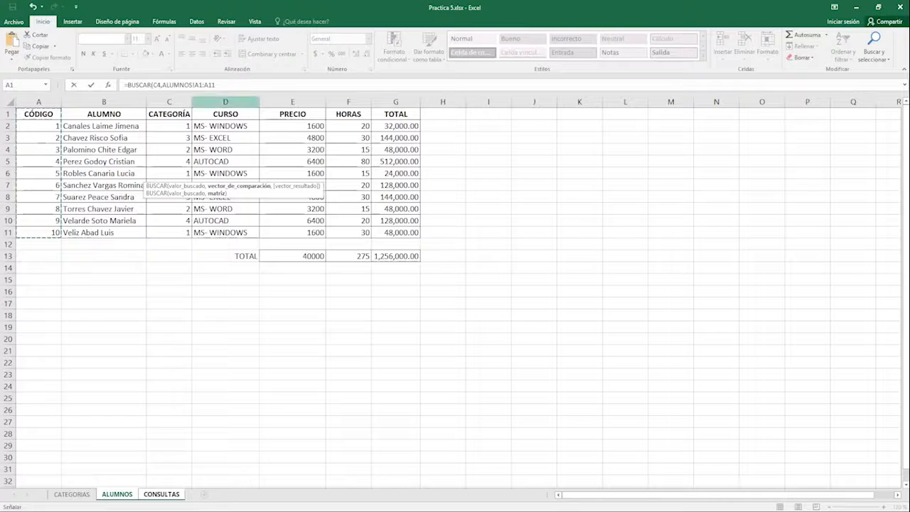
{"action": "left_click", "coordinate": [217, 85]}
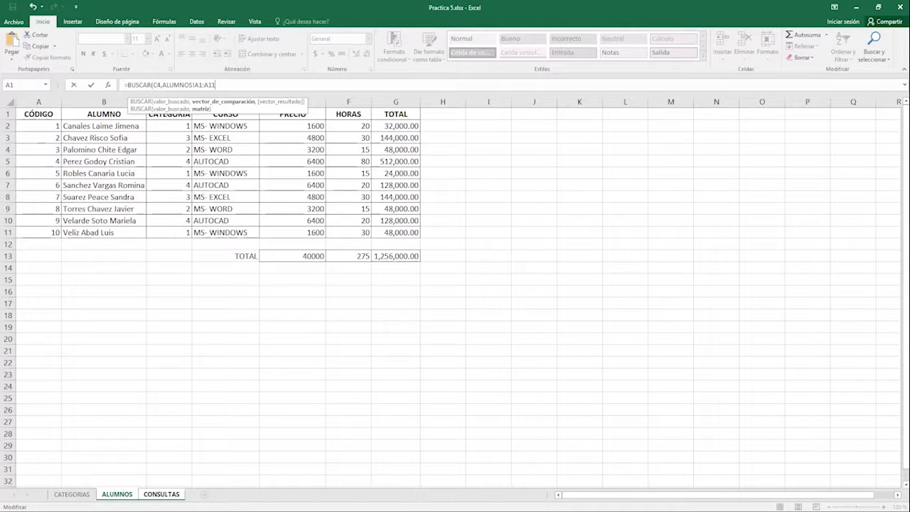
{"action": "type", "text": ","}
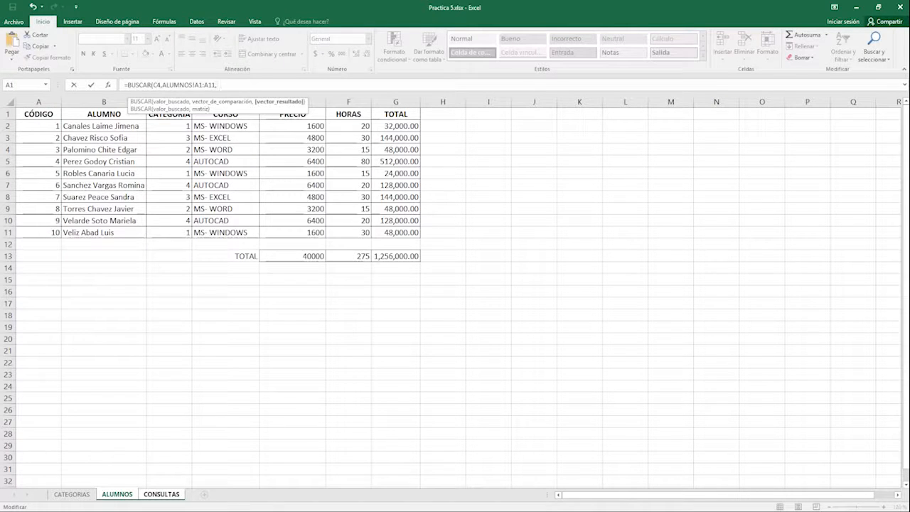
{"action": "left_click_drag", "start_coordinate": [121, 115], "coordinate": [135, 233]}
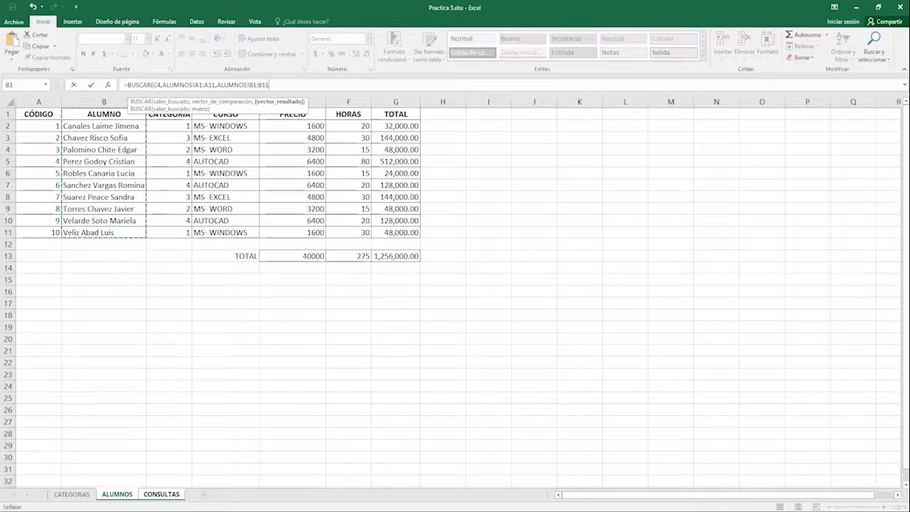
{"action": "key", "text": "Return"}
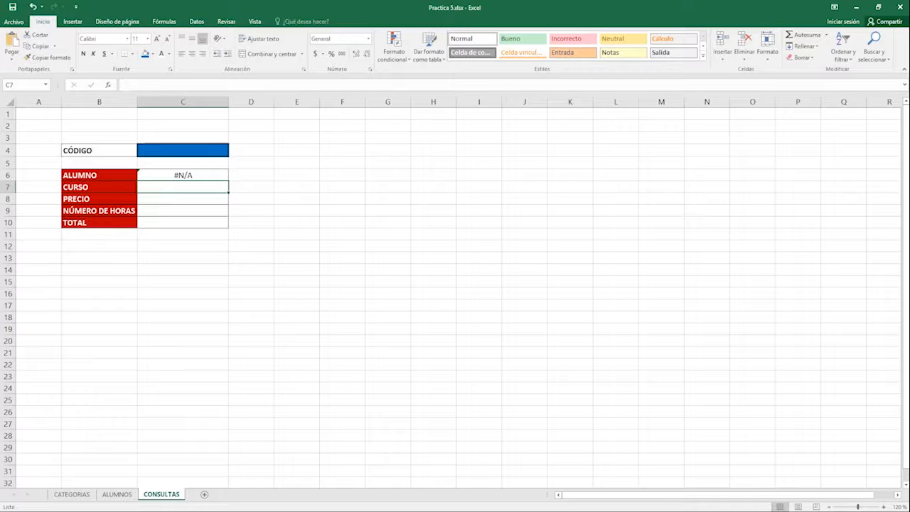
Set the CÓDIGO in C4 to 5 and check the looked-up student against the ALUMNOS sheet
{"action": "left_click", "coordinate": [183, 150]}
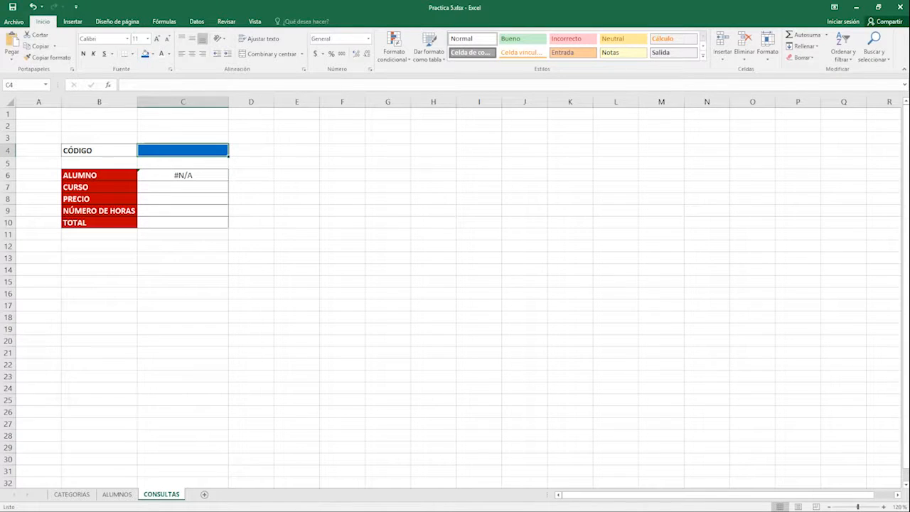
{"action": "type", "text": "5"}
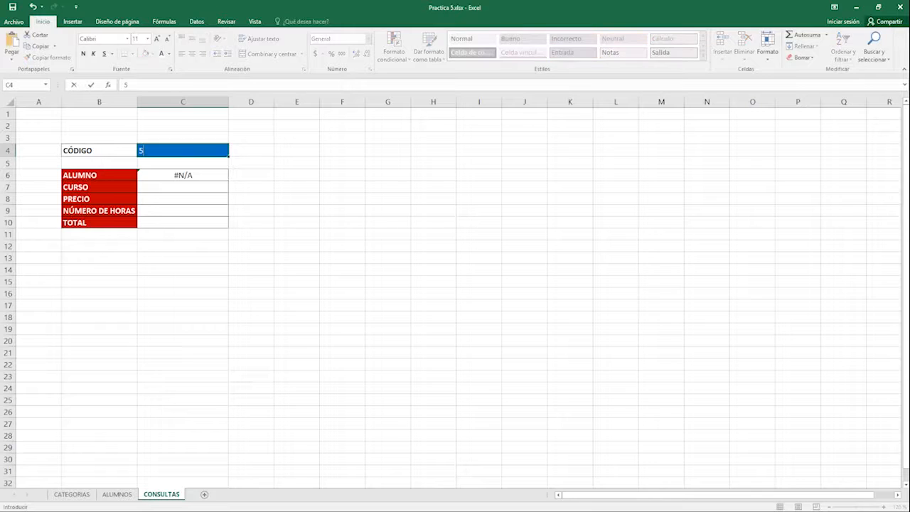
{"action": "key", "text": "Return"}
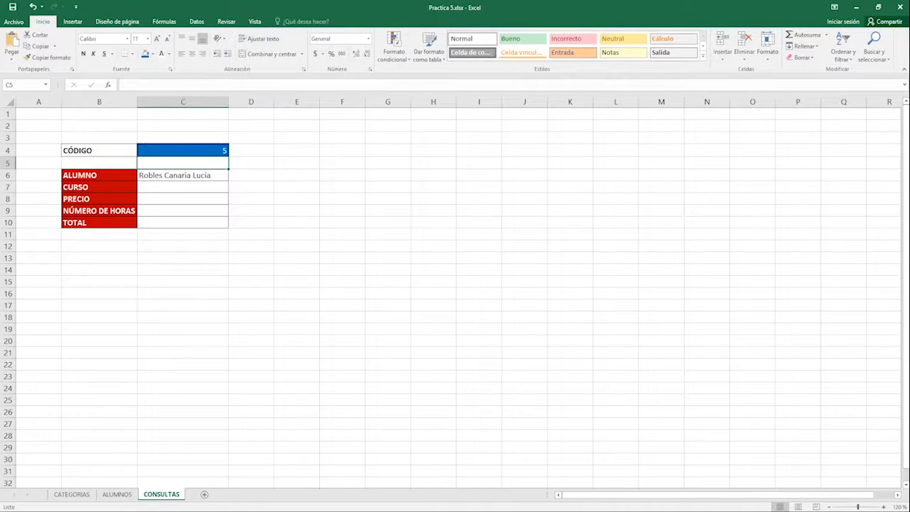
{"action": "left_click", "coordinate": [116, 494]}
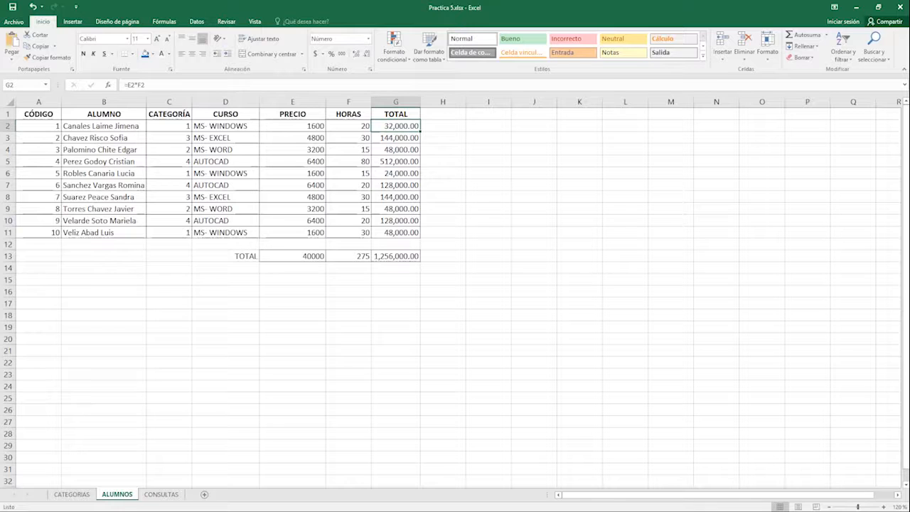
{"action": "left_click", "coordinate": [161, 494]}
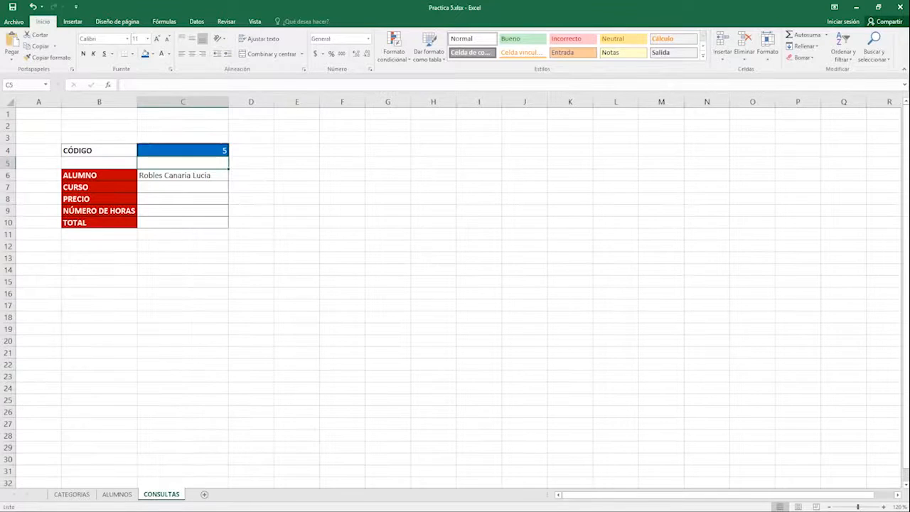
Look up the course in CURSO cell C7 with =BUSCAR(C4,ALUMNOS!A1:A11,ALUMNOS!D1:D11)
{"action": "left_click", "coordinate": [183, 187]}
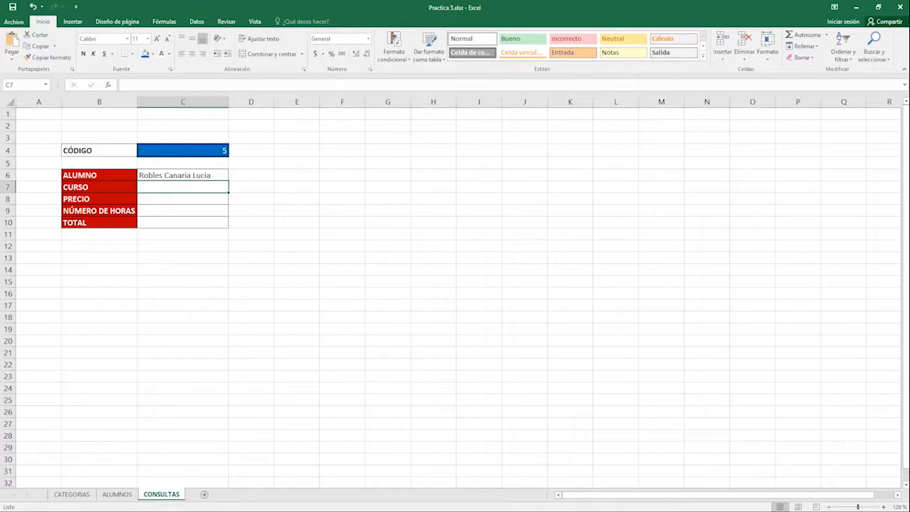
{"action": "type", "text": "="}
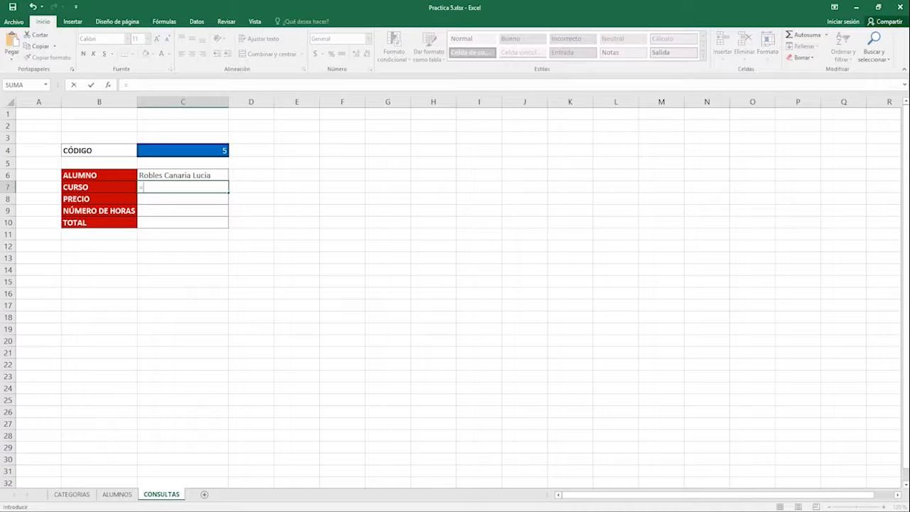
{"action": "type", "text": "busca"}
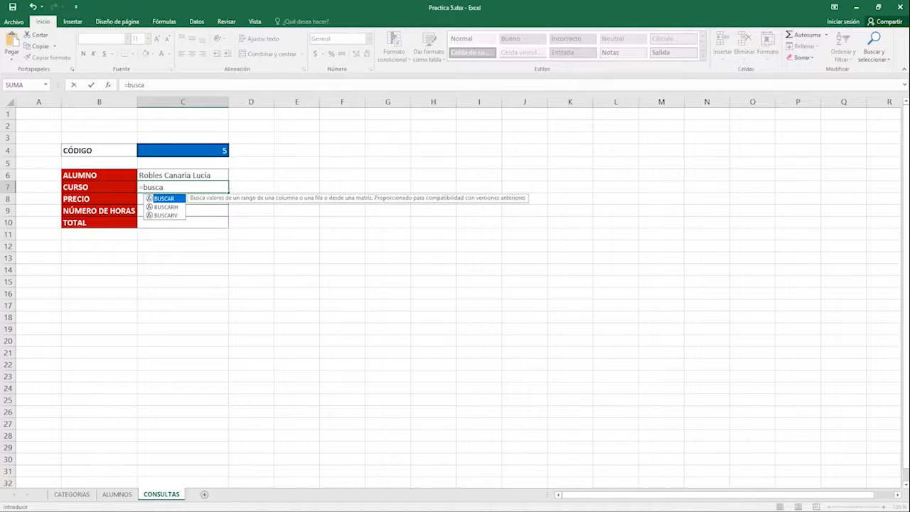
{"action": "key", "text": "Tab"}
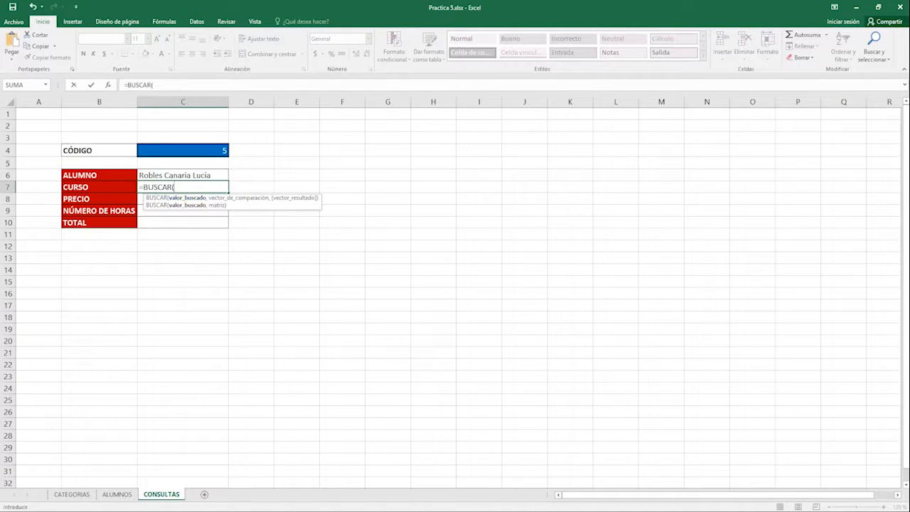
{"action": "left_click", "coordinate": [183, 151]}
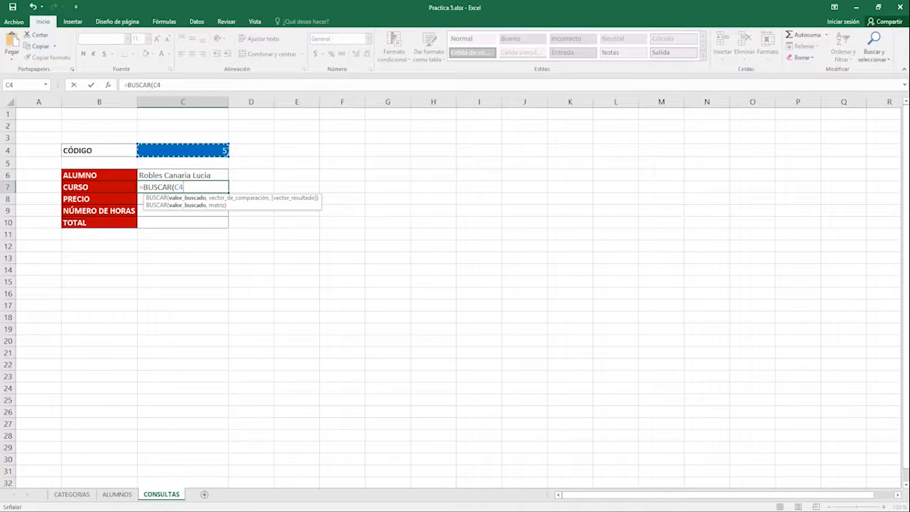
{"action": "type", "text": ","}
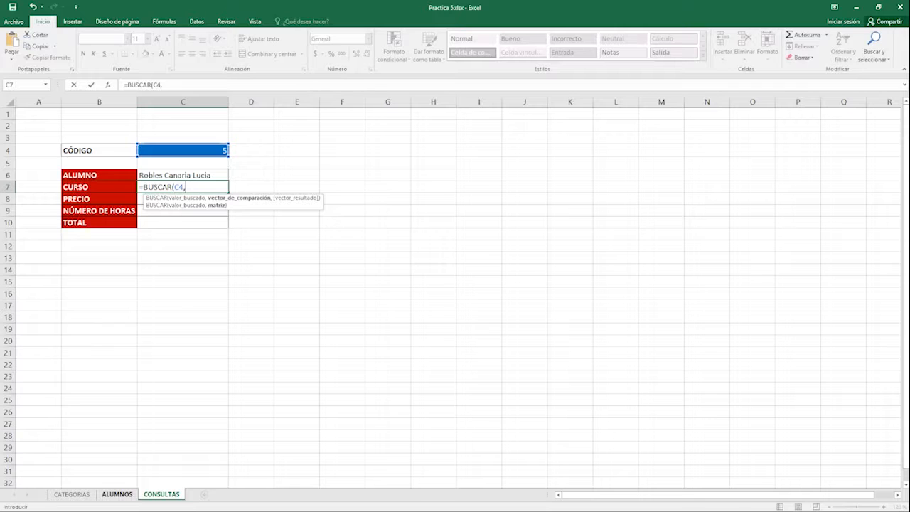
{"action": "left_click", "coordinate": [117, 494]}
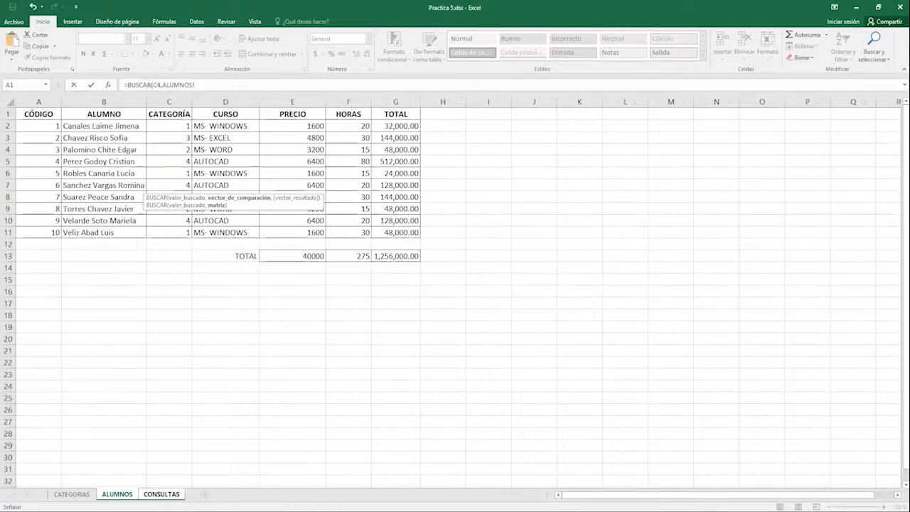
{"action": "left_click_drag", "start_coordinate": [38, 114], "coordinate": [39, 232]}
{"action": "left_click", "coordinate": [216, 85]}
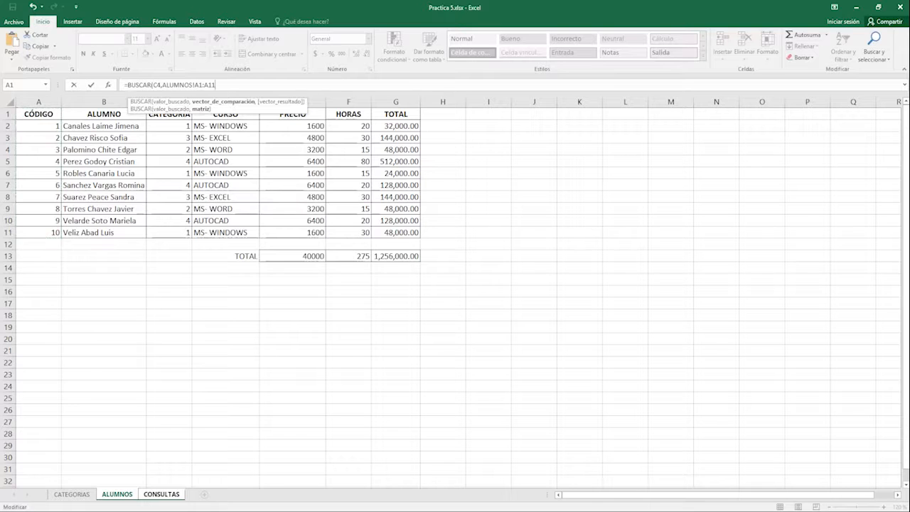
{"action": "type", "text": ","}
{"action": "left_click_drag", "start_coordinate": [225, 114], "coordinate": [235, 233]}
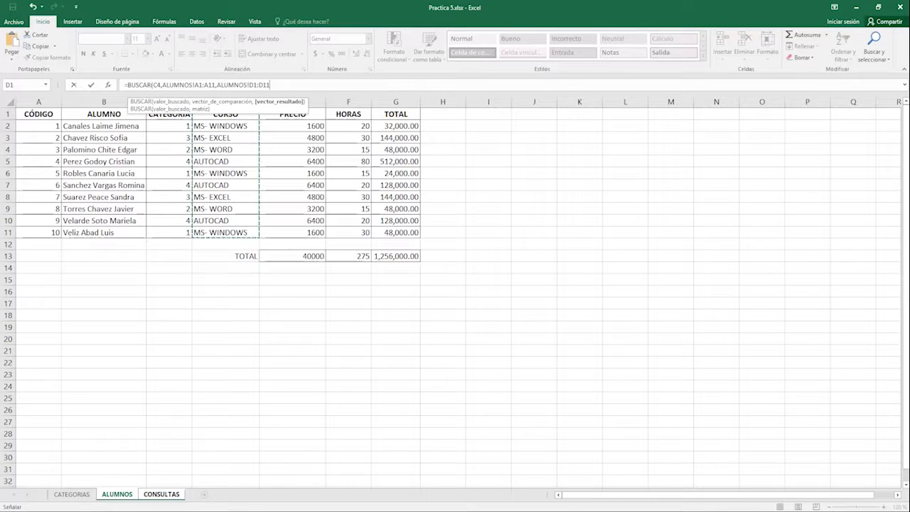
{"action": "key", "text": "Return"}
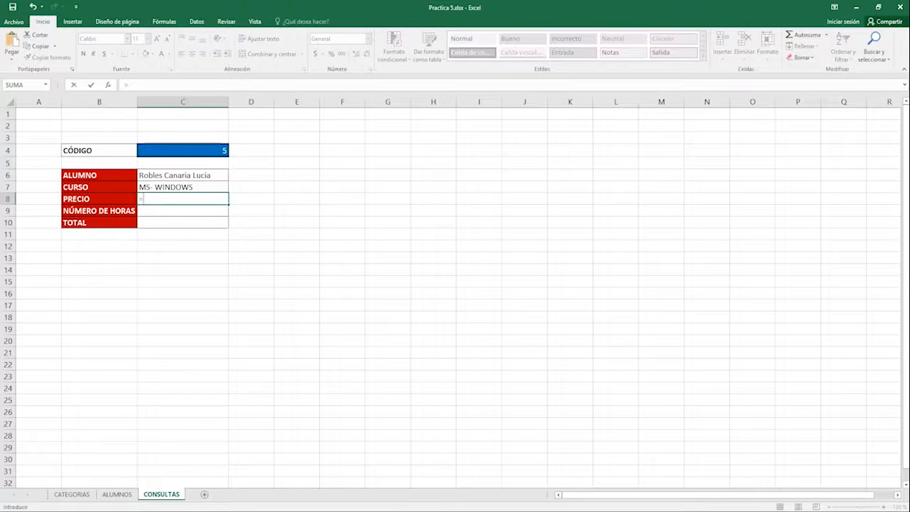
Look up the price in C8 with =BUSCAR(C4,ALUMNOS!A1:A11,ALUMNOS!E1:E11) and left-align the cell
{"action": "type", "text": "=busc"}
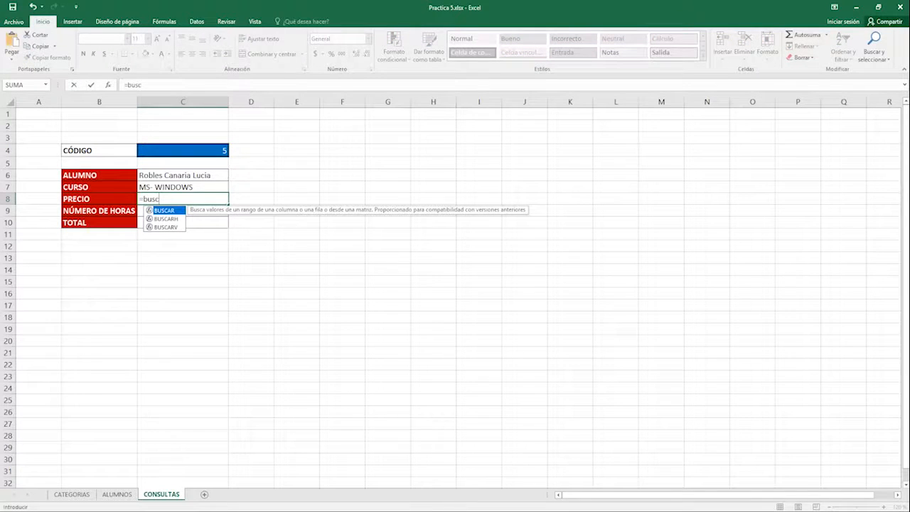
{"action": "key", "text": "Tab"}
{"action": "left_click", "coordinate": [183, 150]}
{"action": "type", "text": ","}
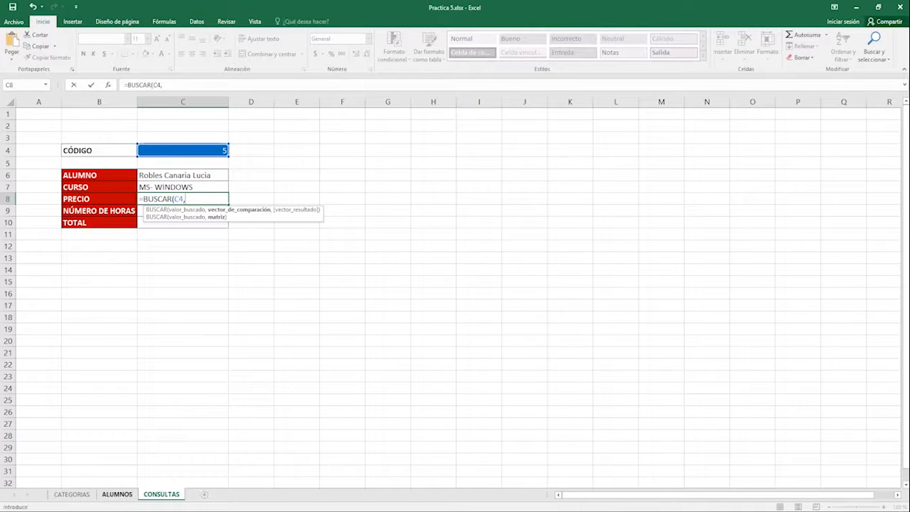
{"action": "left_click", "coordinate": [116, 495]}
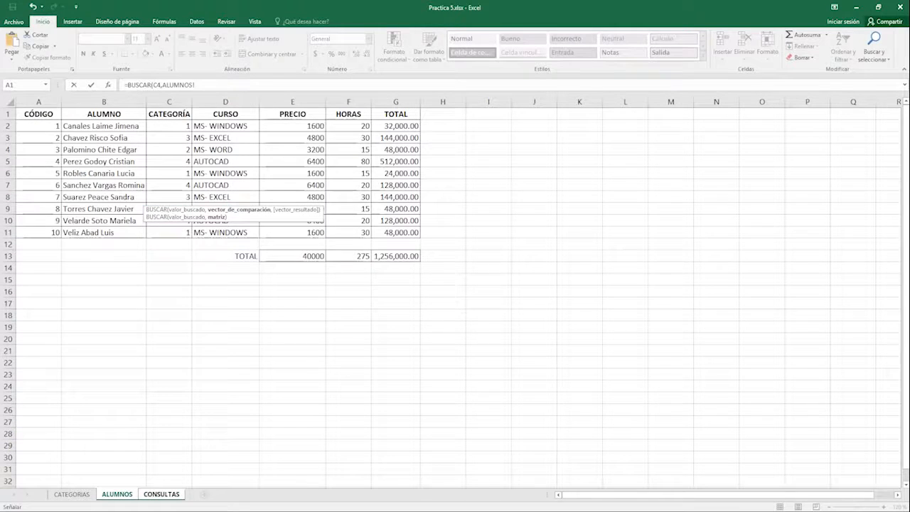
{"action": "left_click_drag", "start_coordinate": [39, 114], "coordinate": [42, 232]}
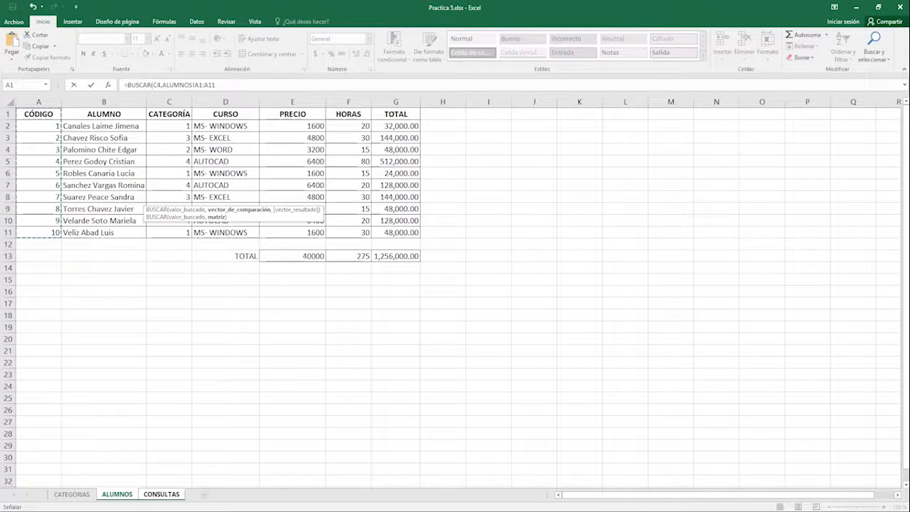
{"action": "type", "text": ","}
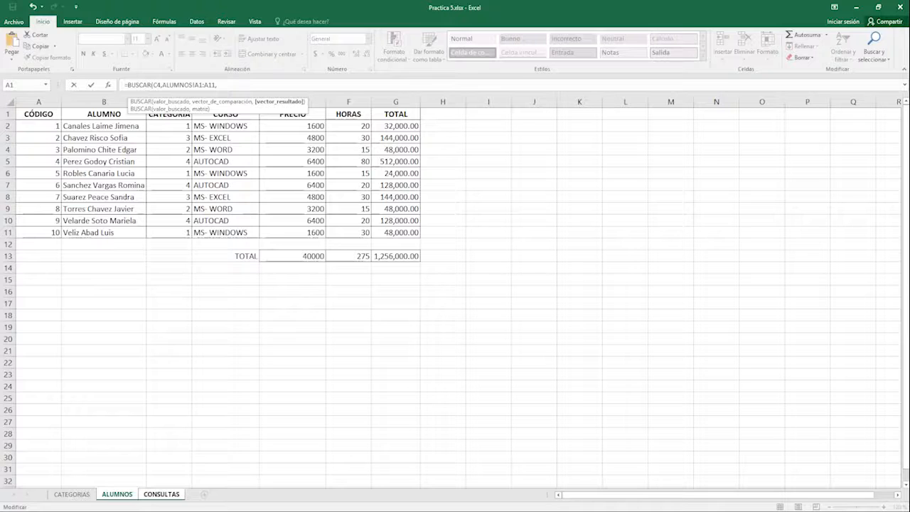
{"action": "left_click_drag", "start_coordinate": [324, 117], "coordinate": [324, 232]}
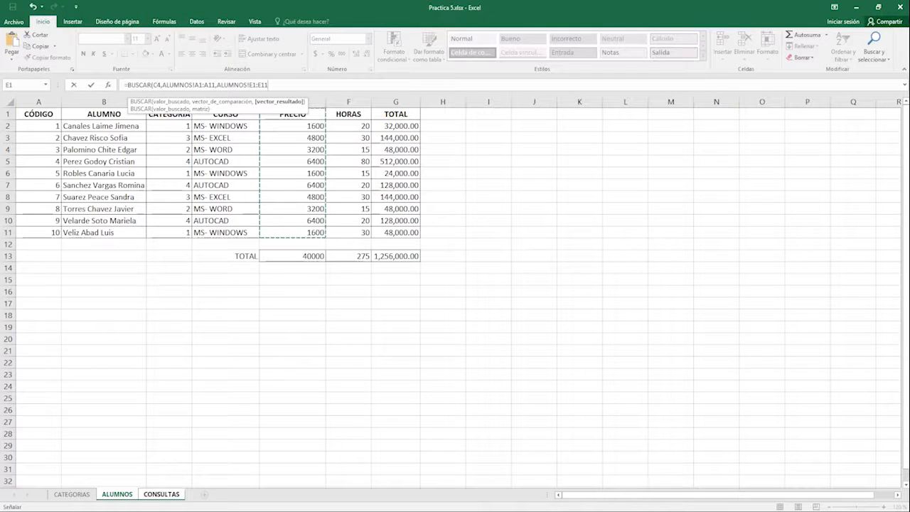
{"action": "key", "text": "Return"}
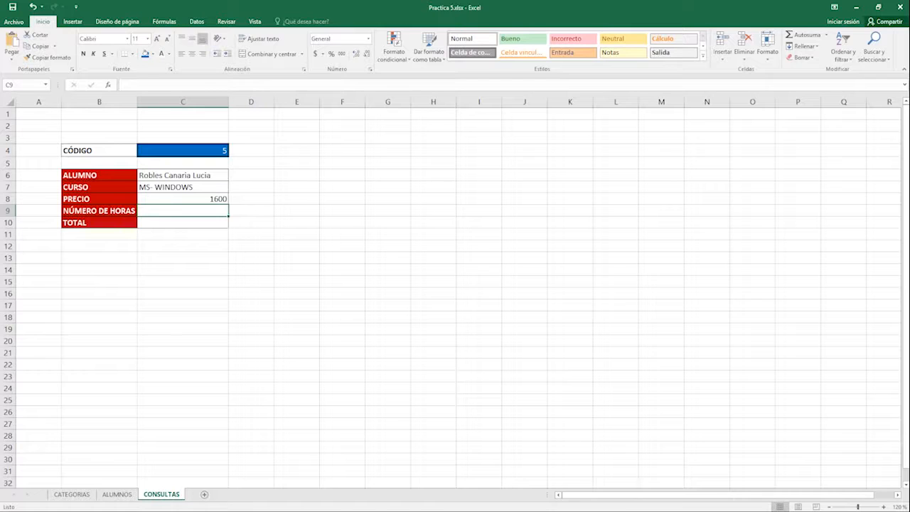
{"action": "left_click", "coordinate": [183, 199]}
{"action": "left_click", "coordinate": [182, 53]}
Look up the NÚMERO DE HORAS in C9 with =BUSCAR(C4,ALUMNOS!A1:A11,ALUMNOS!F1:F11) and left-align the cell
{"action": "left_click", "coordinate": [183, 211]}
{"action": "type", "text": "="}
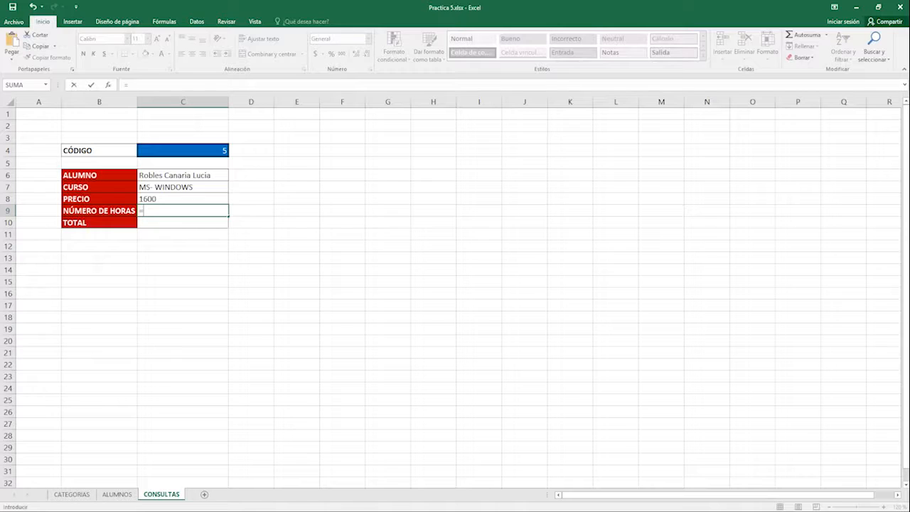
{"action": "type", "text": "bus"}
{"action": "key", "text": "Tab"}
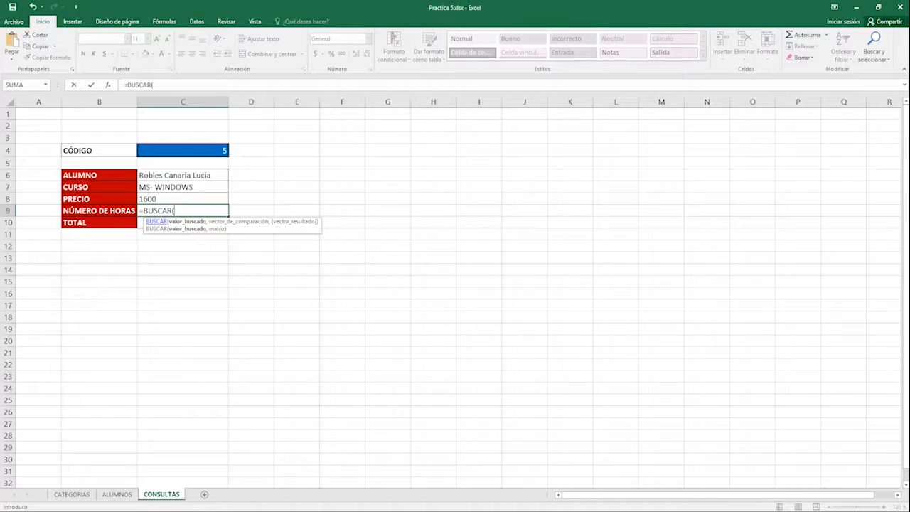
{"action": "left_click", "coordinate": [183, 151]}
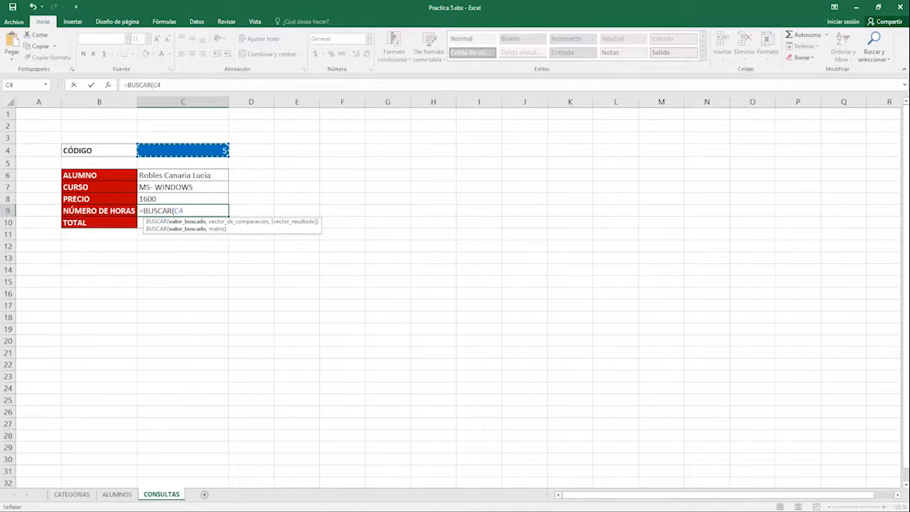
{"action": "type", "text": ","}
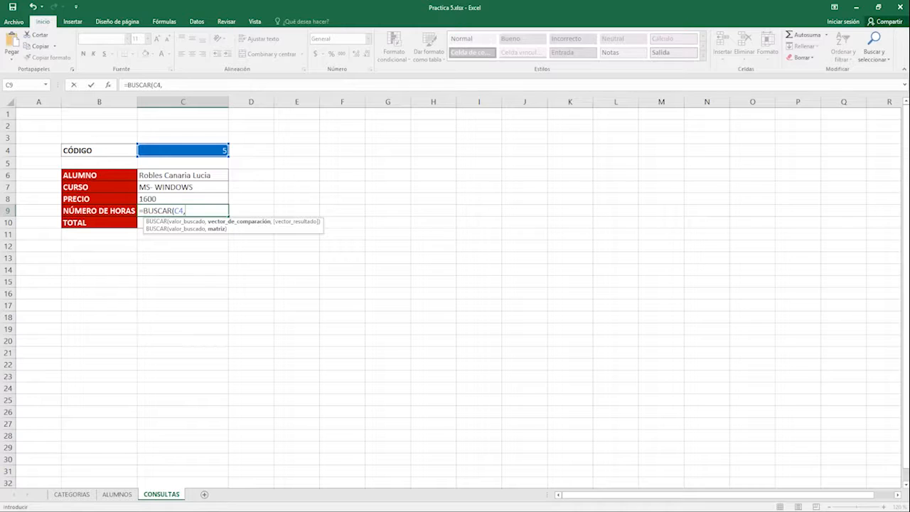
{"action": "left_click", "coordinate": [116, 494]}
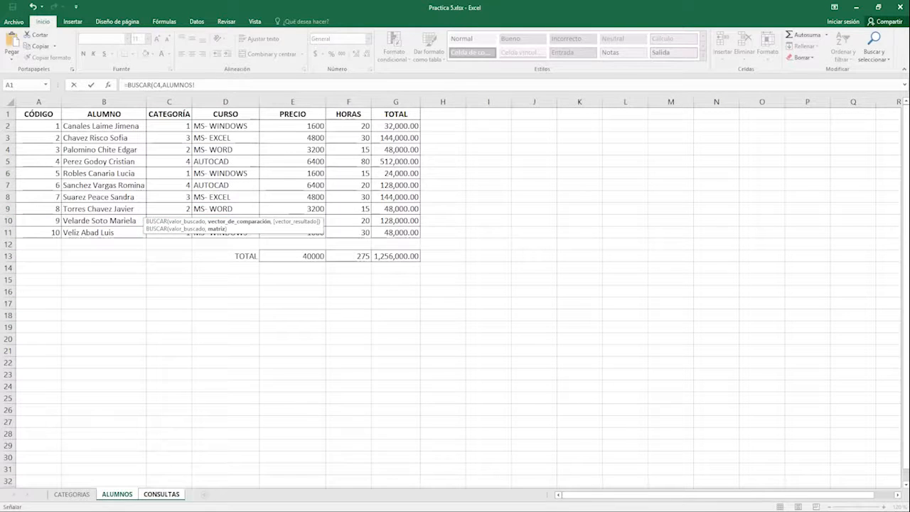
{"action": "left_click_drag", "start_coordinate": [38, 114], "coordinate": [39, 233]}
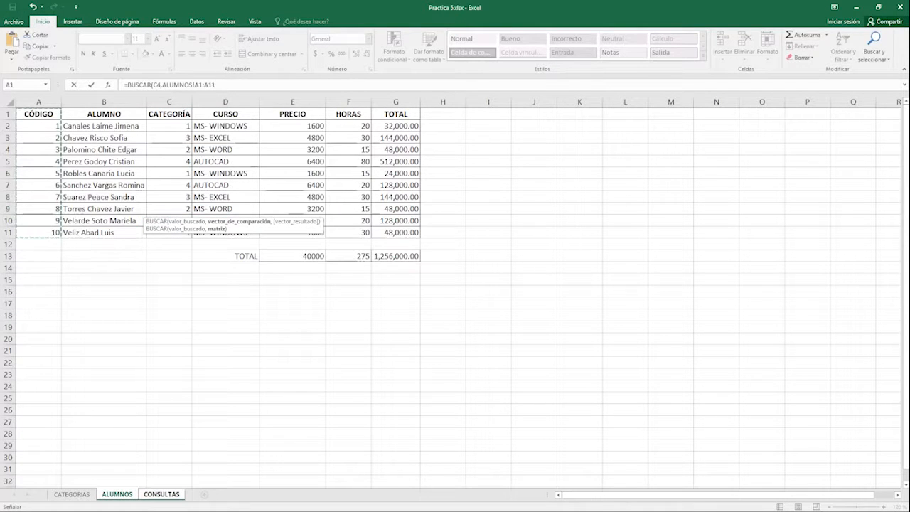
{"action": "type", "text": ","}
{"action": "left_click_drag", "start_coordinate": [348, 114], "coordinate": [349, 233]}
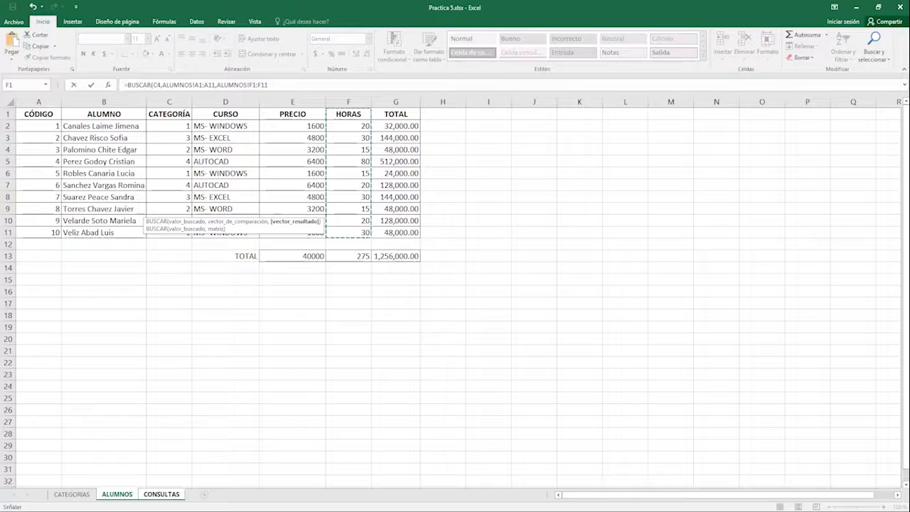
{"action": "key", "text": "Return"}
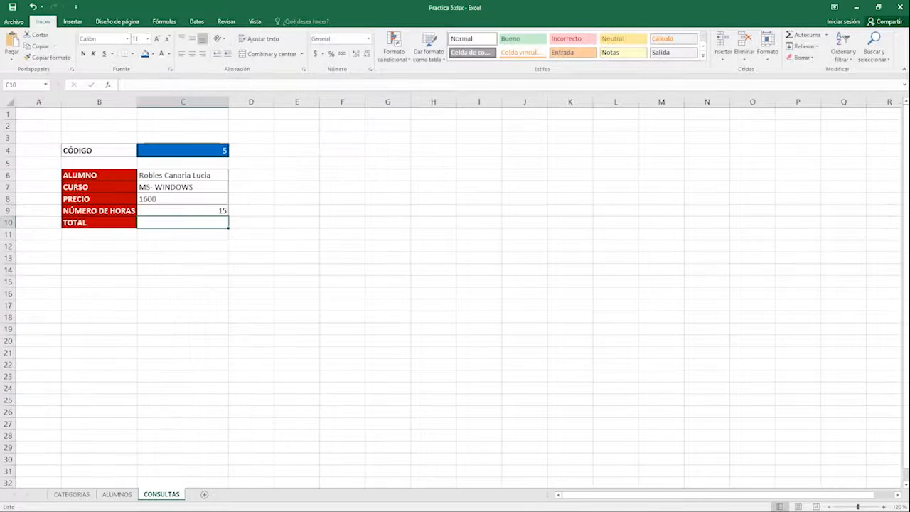
{"action": "left_click", "coordinate": [183, 211]}
{"action": "left_click", "coordinate": [182, 54]}
Look up the TOTAL in C10 with =BUSCAR(C4,ALUMNOS!A1:A11,ALUMNOS!G1:G11)
{"action": "left_click", "coordinate": [182, 222]}
{"action": "type", "text": "="}
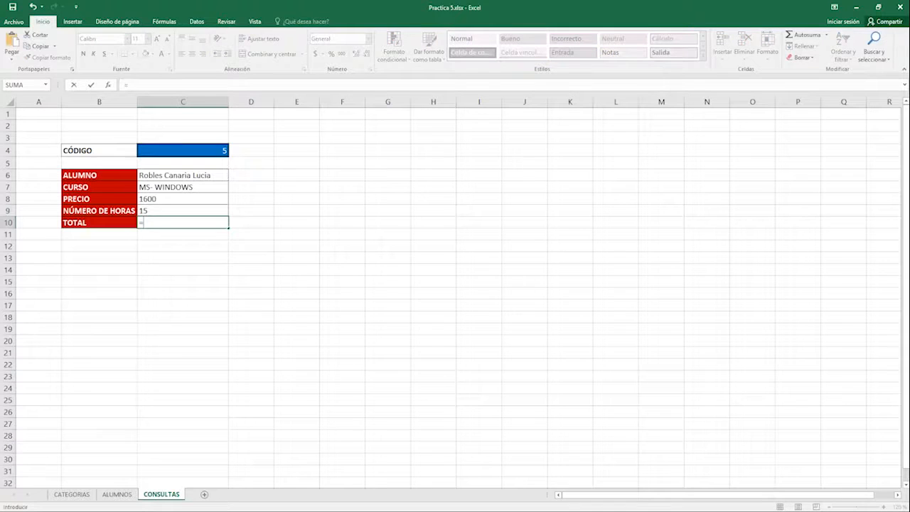
{"action": "type", "text": "bu"}
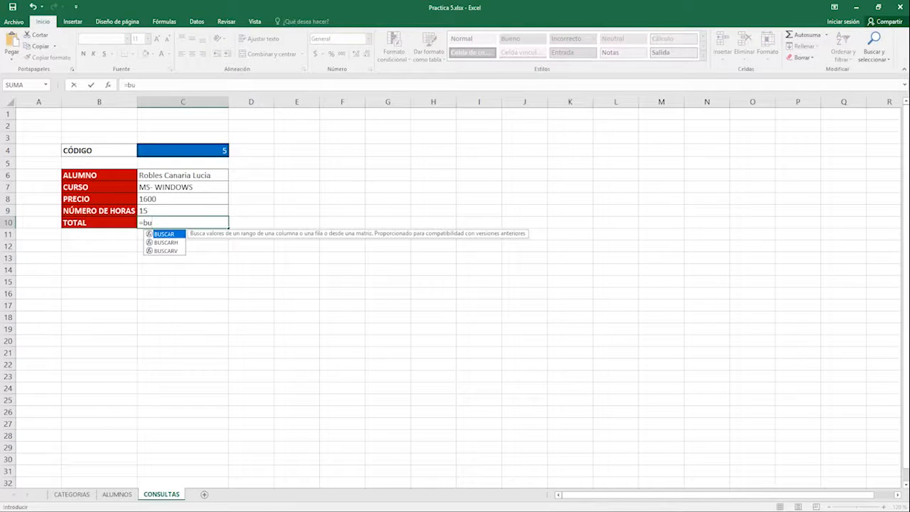
{"action": "key", "text": "Tab"}
{"action": "left_click", "coordinate": [182, 151]}
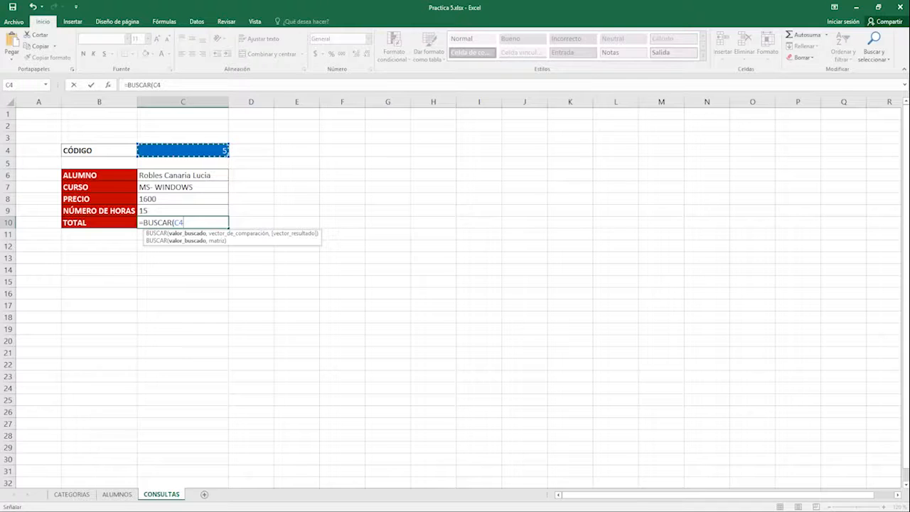
{"action": "type", "text": ","}
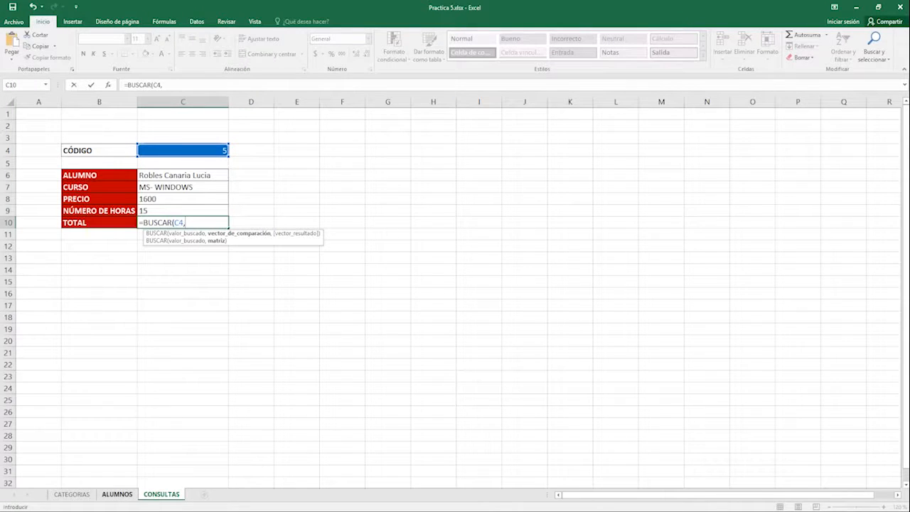
{"action": "left_click", "coordinate": [116, 494]}
{"action": "left_click_drag", "start_coordinate": [41, 115], "coordinate": [57, 233]}
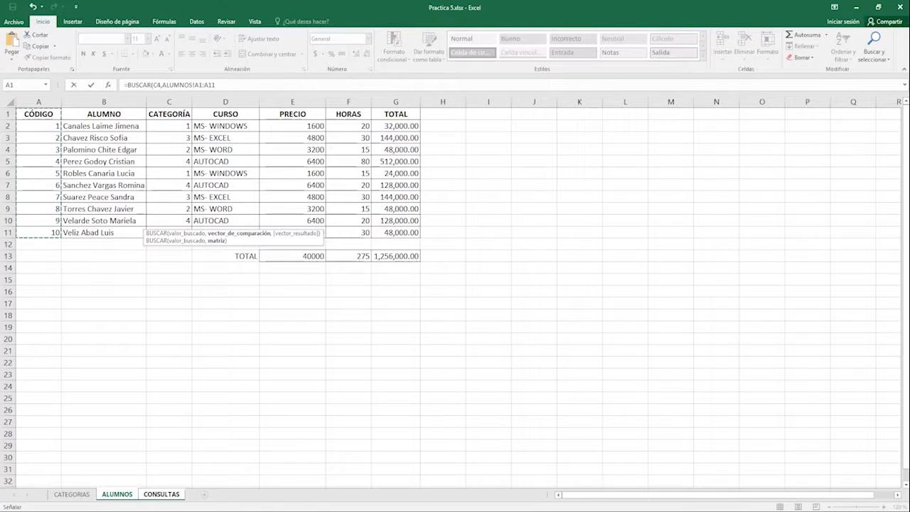
{"action": "left_click", "coordinate": [216, 85]}
{"action": "type", "text": ","}
{"action": "left_click_drag", "start_coordinate": [396, 114], "coordinate": [412, 232]}
{"action": "key", "text": "Return"}
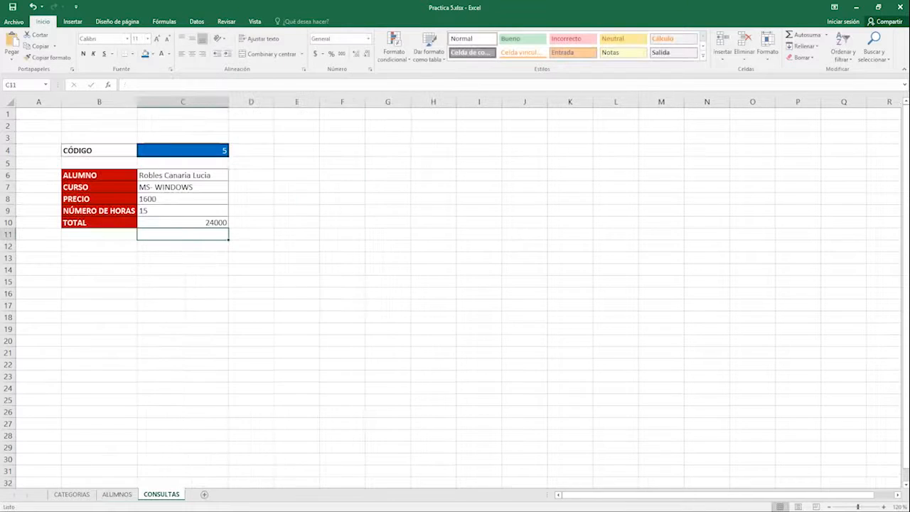
Left-align the TOTAL value in C10, and centre all the lookup results in C6:C10
{"action": "left_click", "coordinate": [183, 222]}
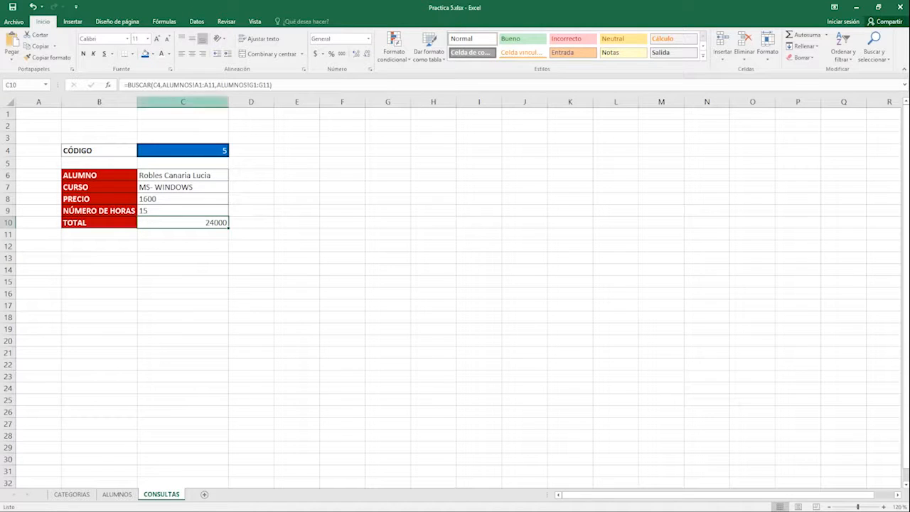
{"action": "left_click", "coordinate": [182, 53]}
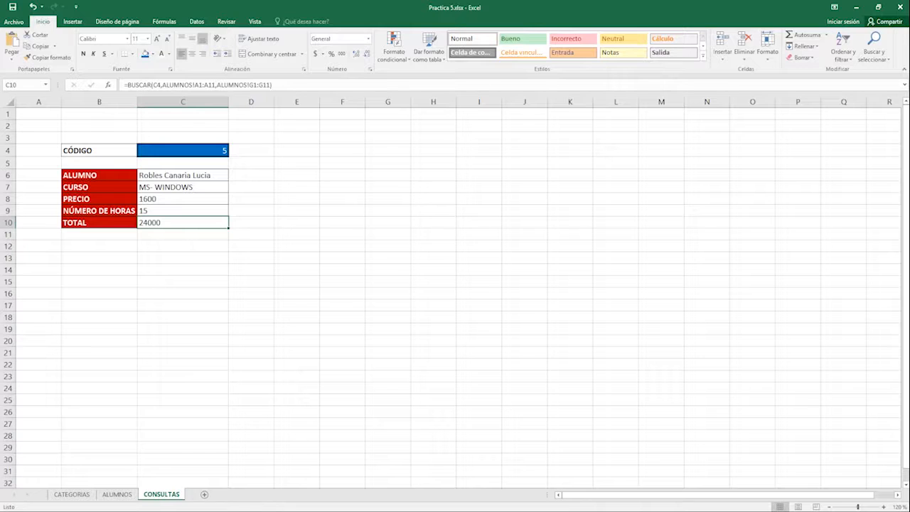
{"action": "left_click_drag", "start_coordinate": [182, 175], "coordinate": [183, 223]}
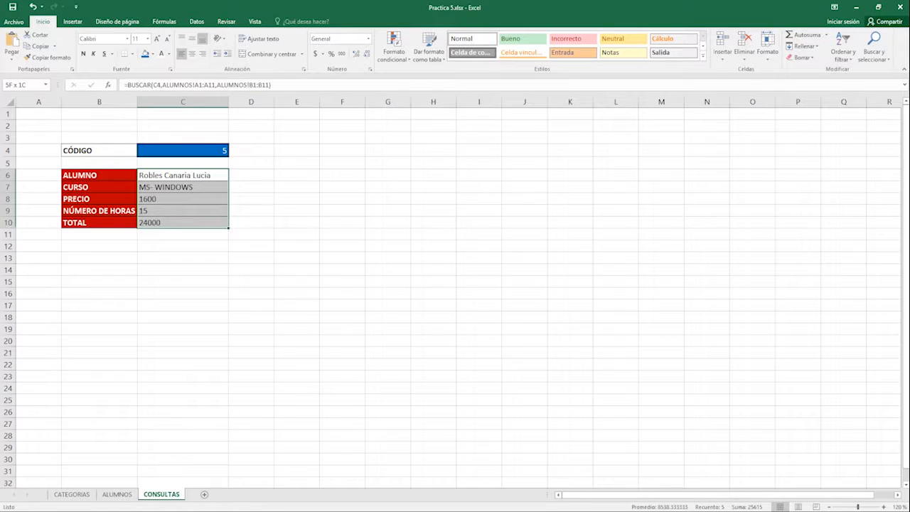
{"action": "left_click", "coordinate": [191, 53]}
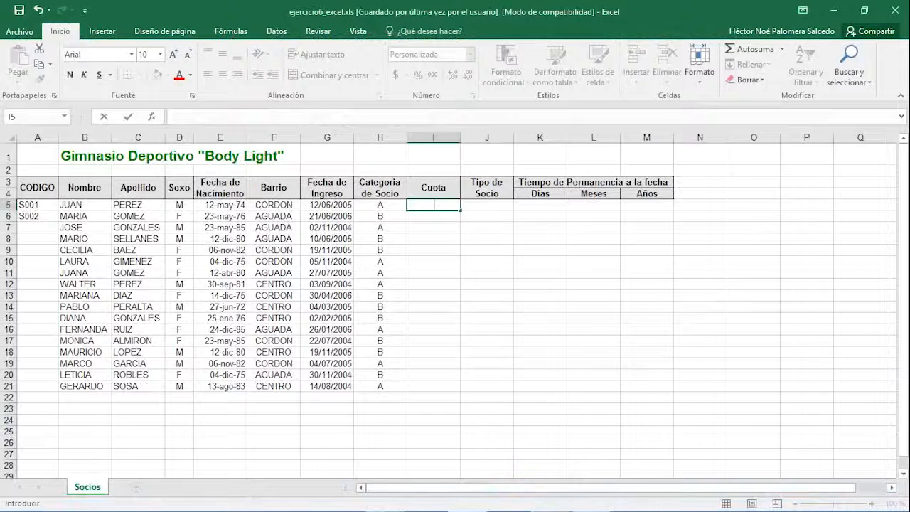
Calculate the first member's Cuota in I5 from the Categoria de Socio with =SI(H5="A",25,18)
{"action": "left_click", "coordinate": [434, 187]}
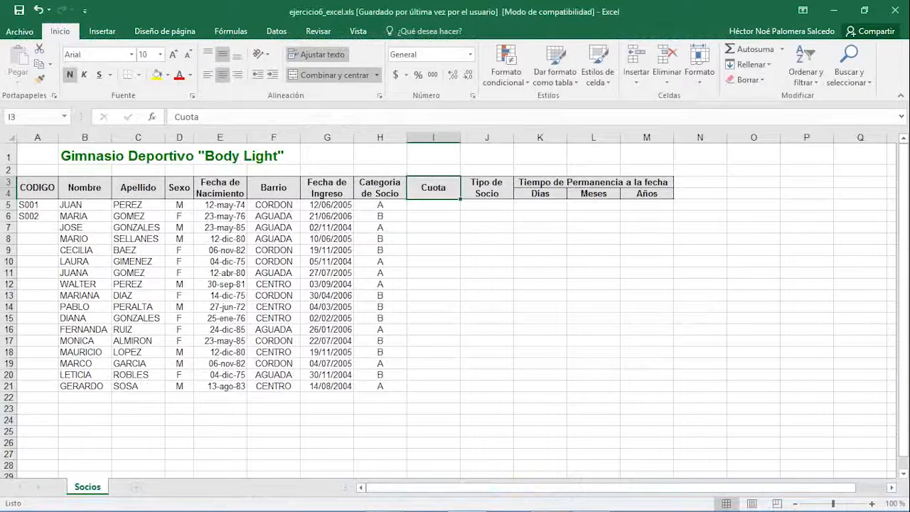
{"action": "left_click", "coordinate": [434, 205]}
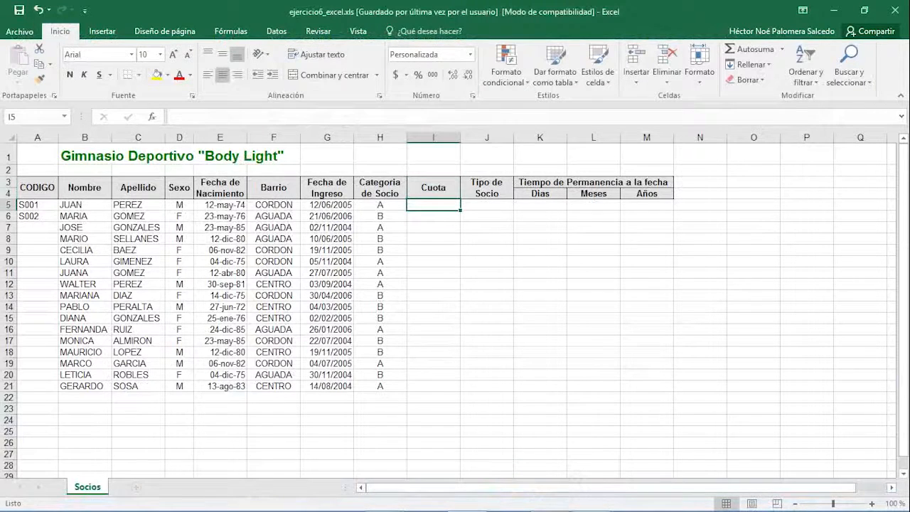
{"action": "type", "text": "="}
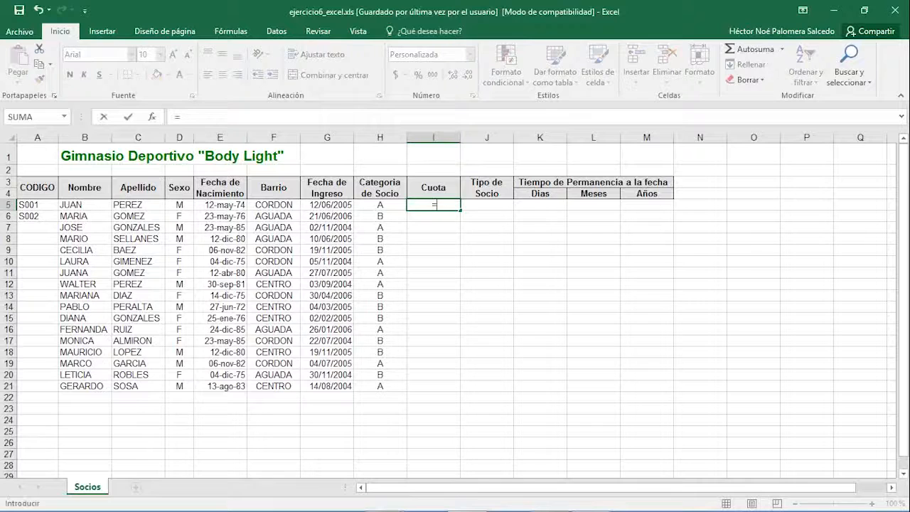
{"action": "type", "text": "si"}
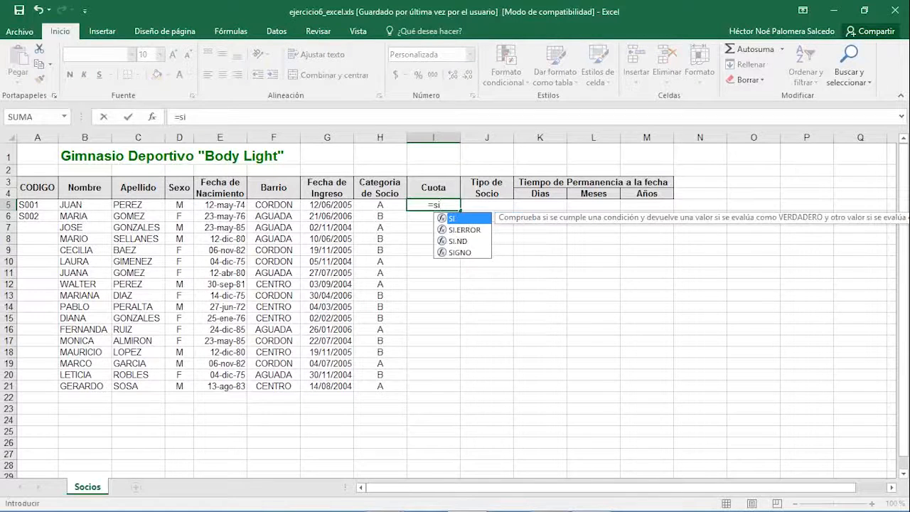
{"action": "type", "text": "("}
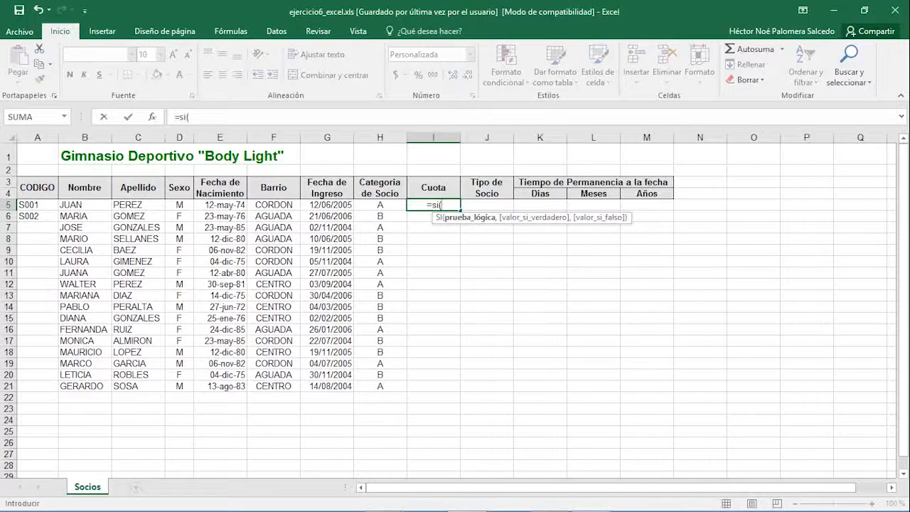
{"action": "left_click", "coordinate": [380, 204]}
{"action": "type", "text": "="}
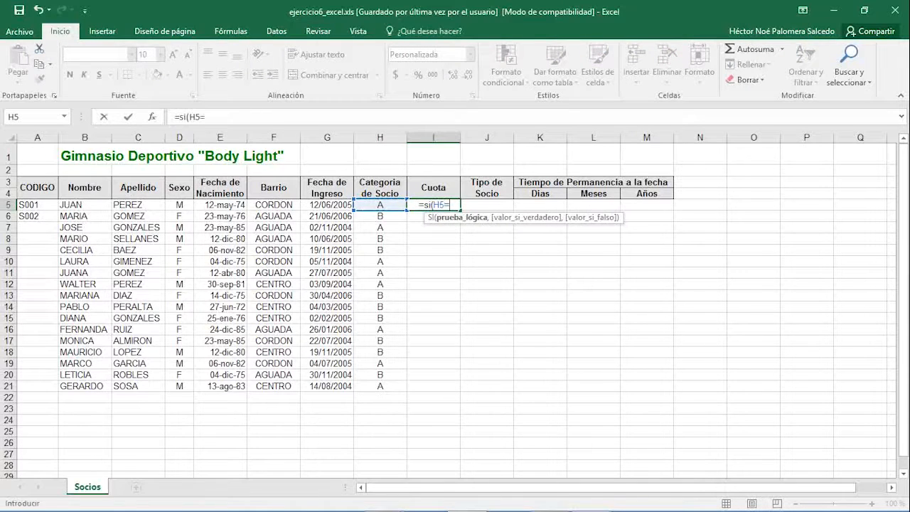
{"action": "type", "text": "\"A\",25,"}
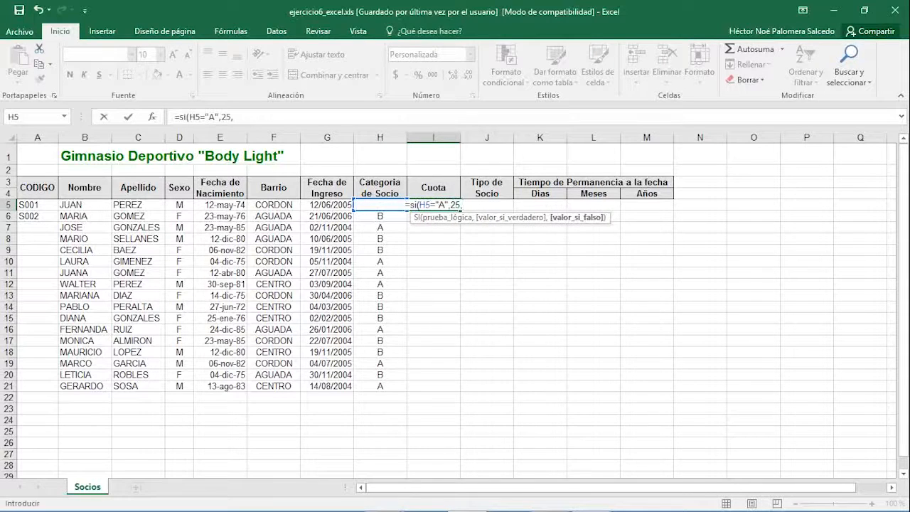
{"action": "type", "text": "18)"}
{"action": "key", "text": "Return"}
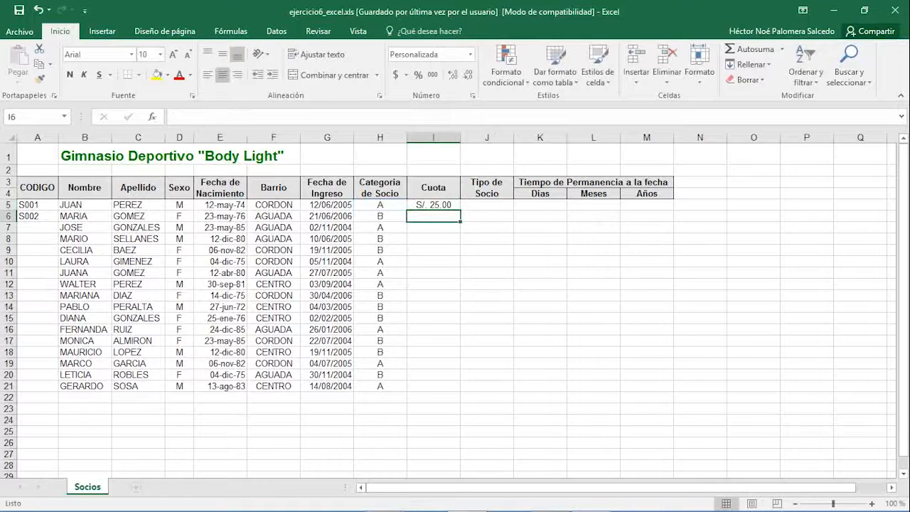
Fill the Cuota formula from I5 down to I21 for all the members
{"action": "left_click", "coordinate": [433, 204]}
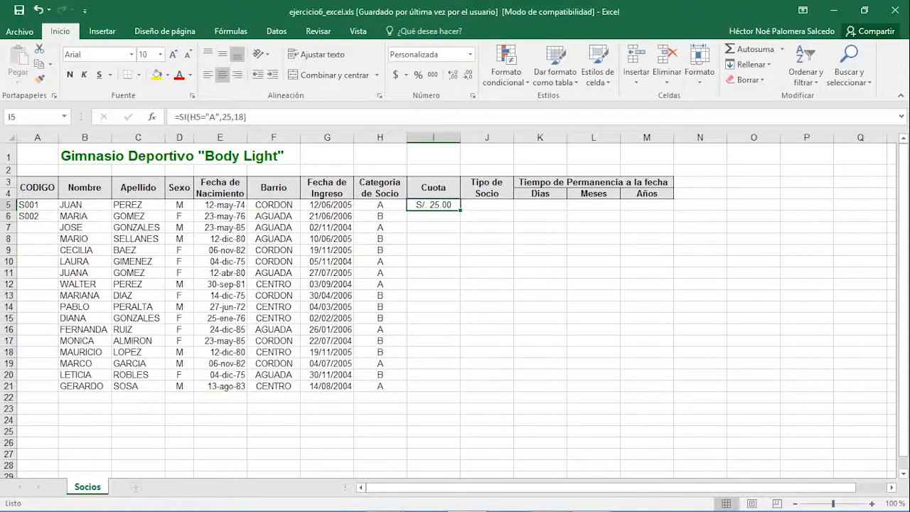
{"action": "left_click_drag", "start_coordinate": [460, 210], "coordinate": [460, 387]}
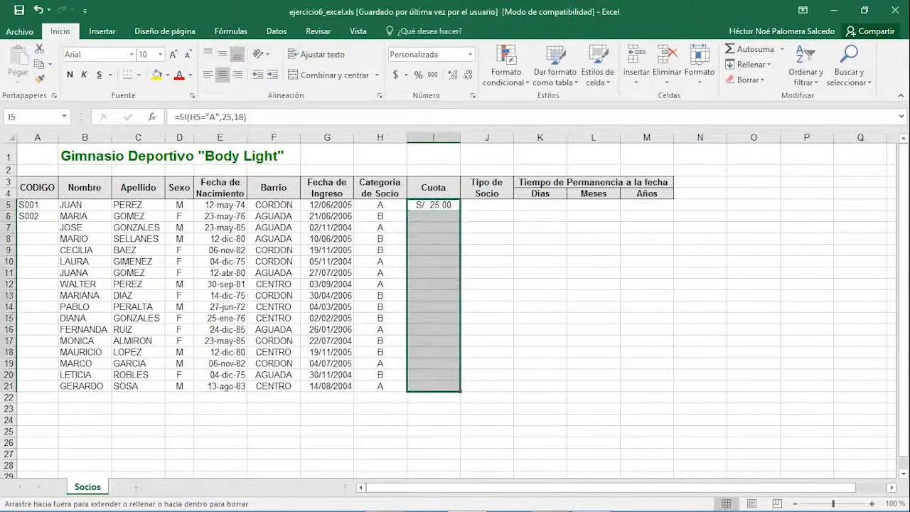
{"action": "left_click", "coordinate": [487, 386]}
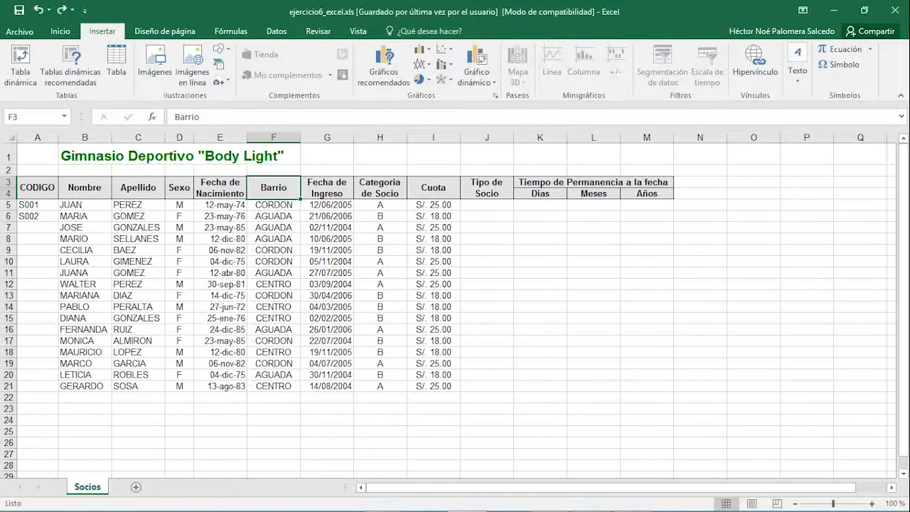
Insert a new column before Barrio and head it Edad
{"action": "right_click", "coordinate": [264, 183]}
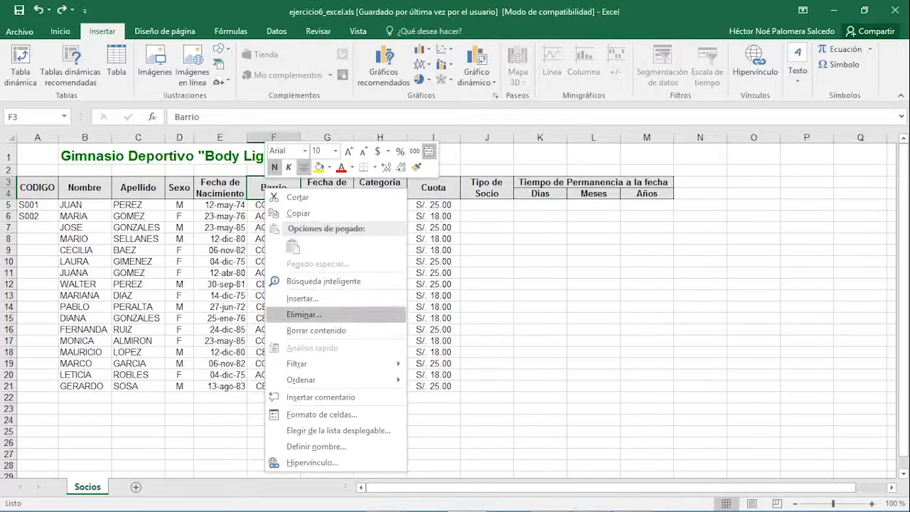
{"action": "left_click", "coordinate": [299, 314]}
{"action": "left_click", "coordinate": [255, 306]}
{"action": "key", "text": "Return"}
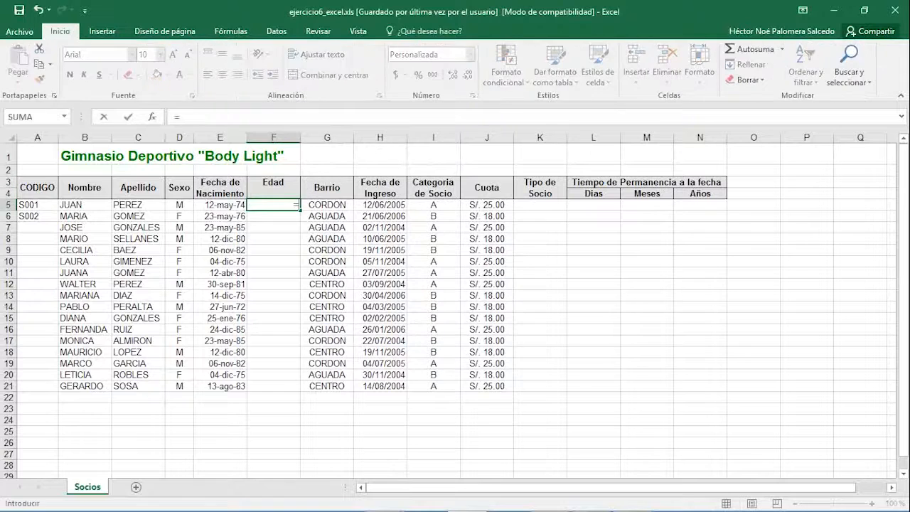
Calculate the first member's age in F5 with =ENTERO((HOY()-E5)/365)
{"action": "type", "text": "entero"}
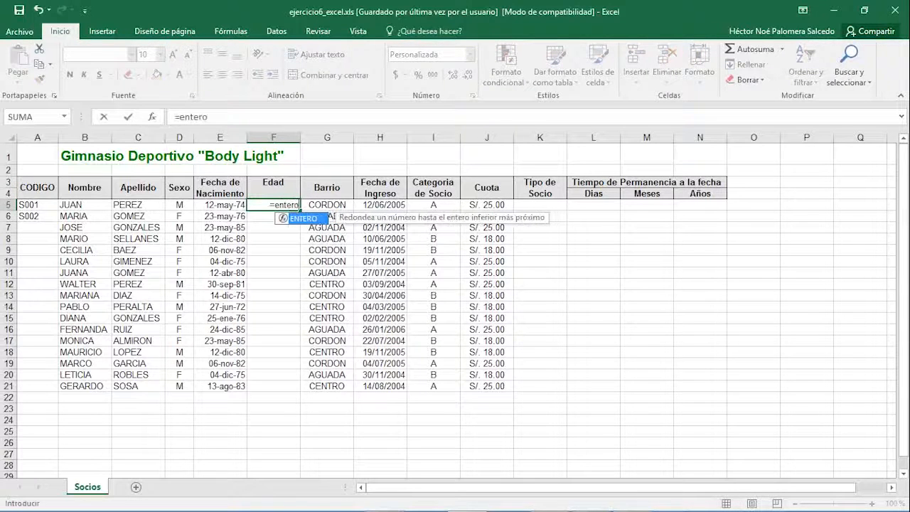
{"action": "type", "text": "((HOY()-E5"}
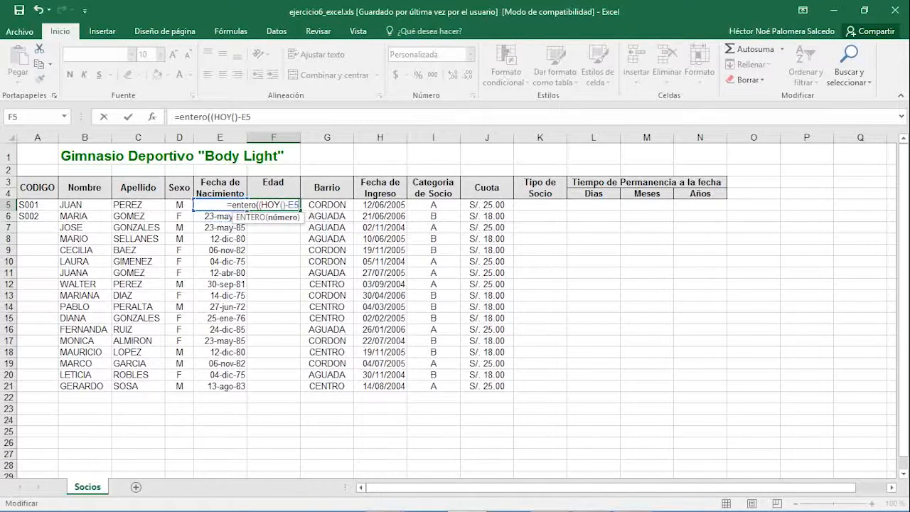
{"action": "type", "text": ")"}
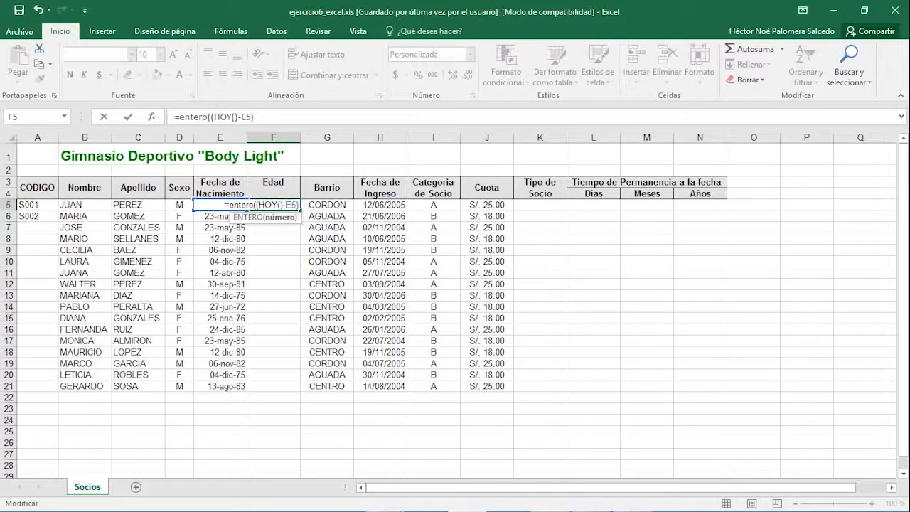
{"action": "type", "text": "/"}
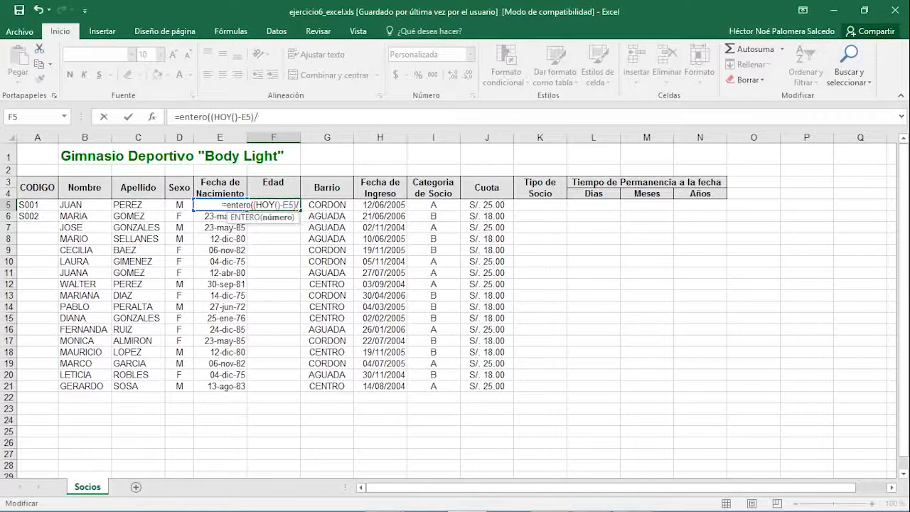
{"action": "type", "text": "365)"}
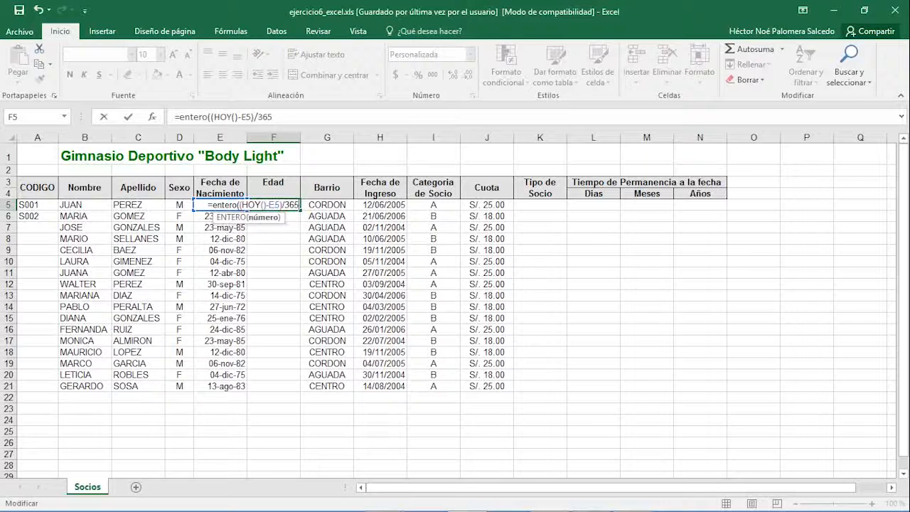
{"action": "key", "text": "Return"}
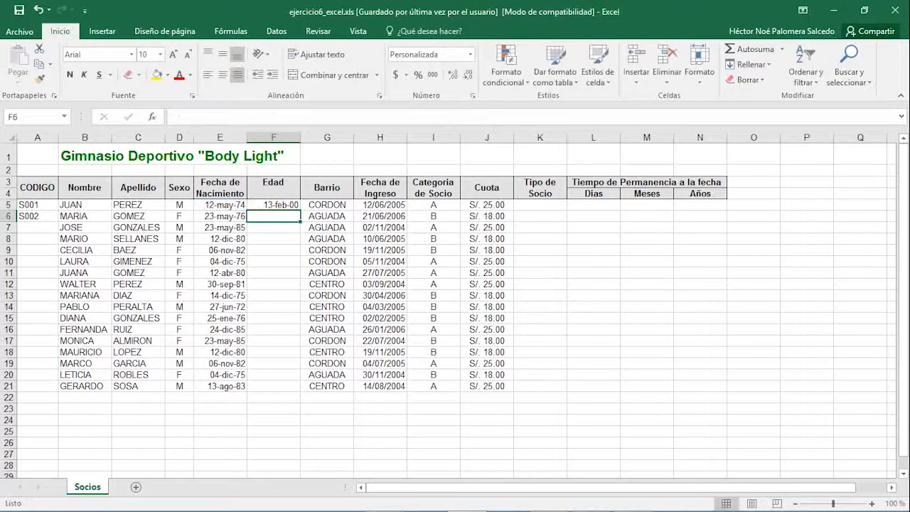
Format the age in F5 as a number with no decimal places
{"action": "left_click", "coordinate": [274, 205]}
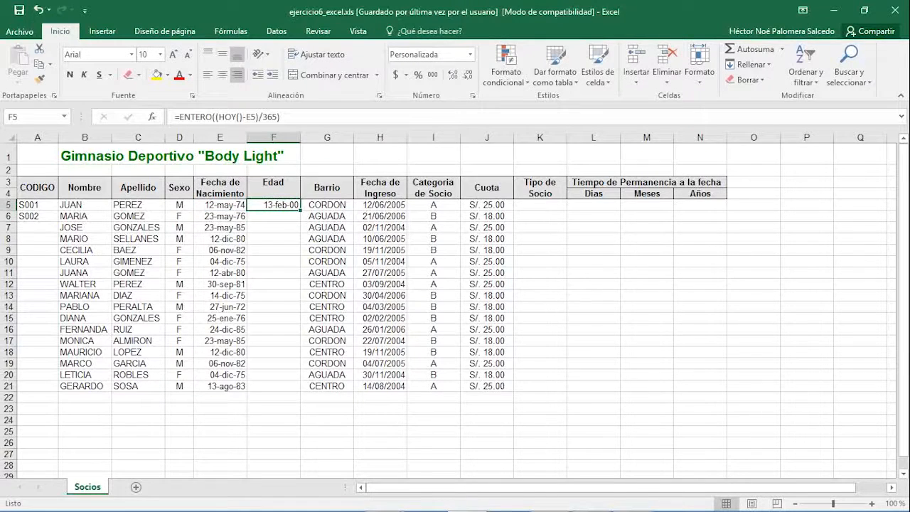
{"action": "key", "text": "ctrl+1"}
{"action": "left_click", "coordinate": [412, 206]}
{"action": "left_click", "coordinate": [595, 229]}
{"action": "left_click", "coordinate": [595, 229]}
{"action": "left_click", "coordinate": [670, 431]}
Fill the Edad formula from F5 down to F21 for all the members
{"action": "left_click", "coordinate": [273, 216]}
{"action": "left_click", "coordinate": [274, 205]}
{"action": "left_click_drag", "start_coordinate": [301, 210], "coordinate": [299, 388]}
{"action": "left_click", "coordinate": [533, 385]}
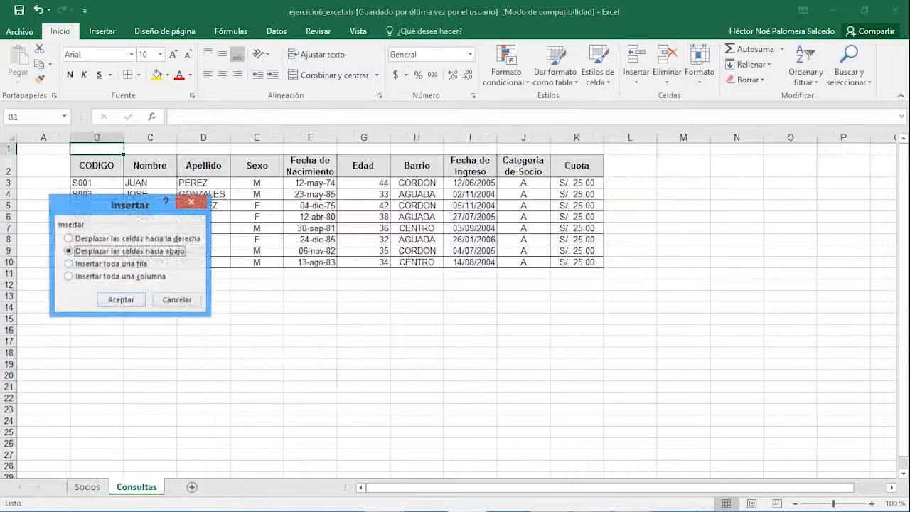
Insert an entire row above the members table on the Consultas sheet
{"action": "key", "text": "Down"}
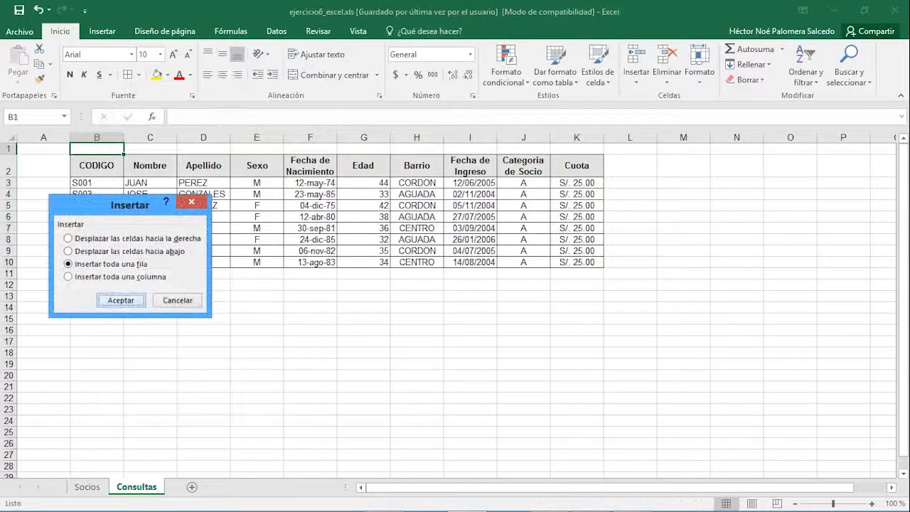
{"action": "key", "text": "Return"}
{"action": "right_click", "coordinate": [111, 157]}
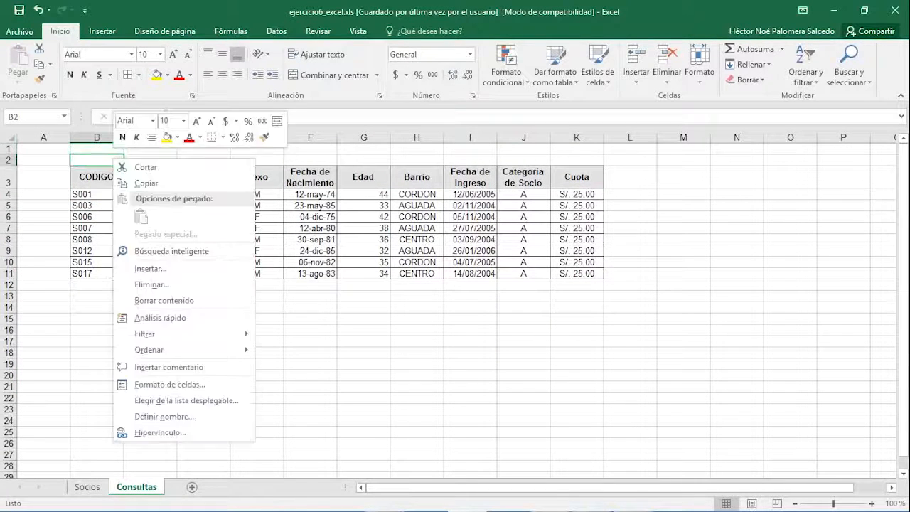
{"action": "left_click", "coordinate": [142, 267]}
{"action": "key", "text": "Down"}
{"action": "key", "text": "Down"}
{"action": "key", "text": "Return"}
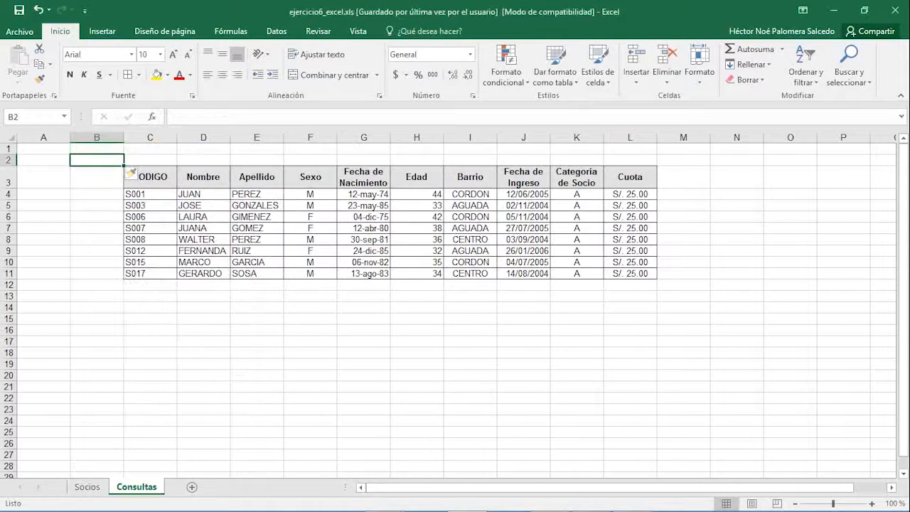
{"action": "key", "text": "ctrl+z"}
Insert another entire row above the members table on the Consultas sheet, starting from cell C2
{"action": "right_click", "coordinate": [146, 161]}
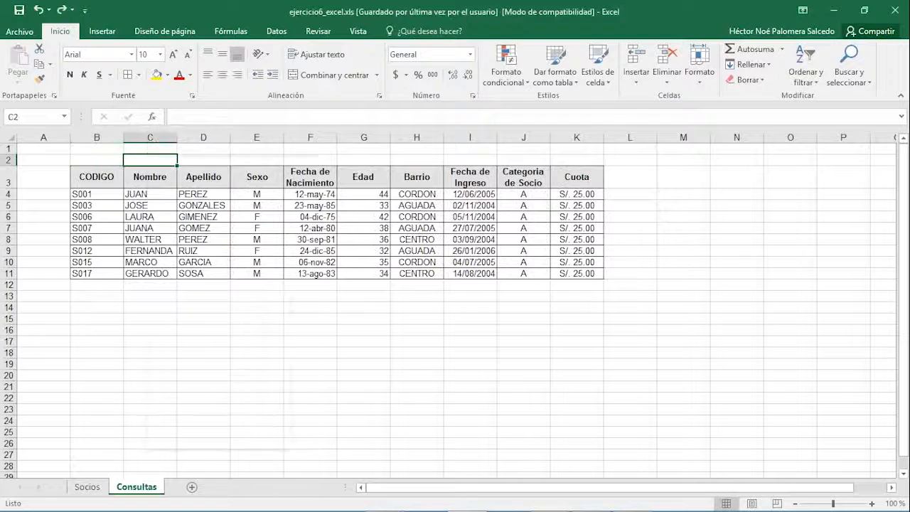
{"action": "left_click", "coordinate": [170, 276]}
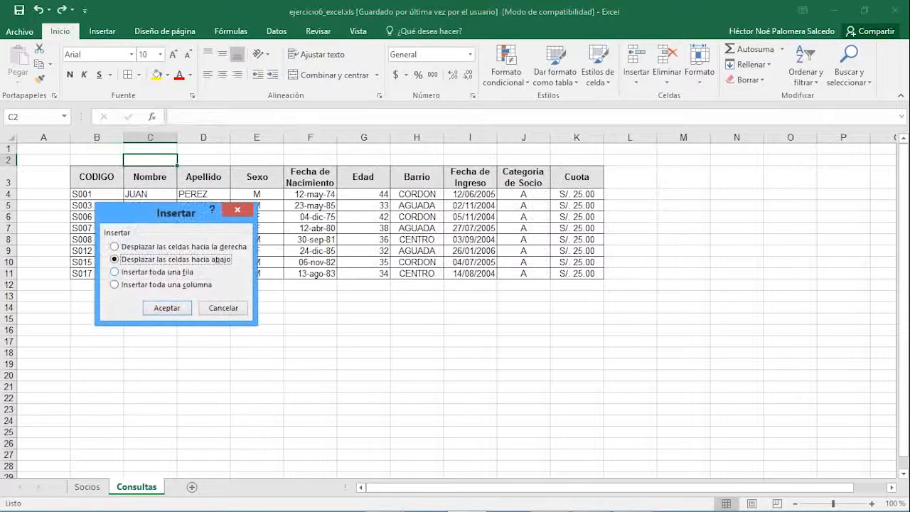
{"action": "key", "text": "Down"}
{"action": "key", "text": "Return"}
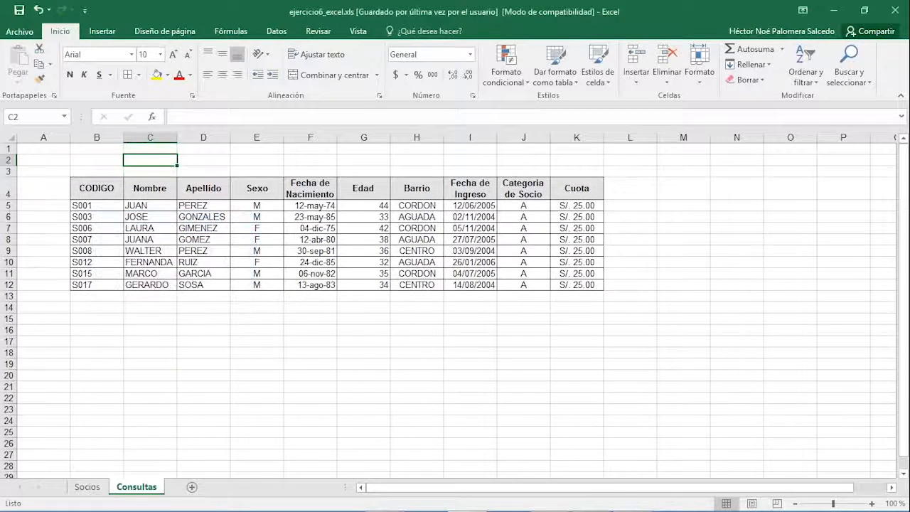
{"action": "key", "text": "ctrl+z"}
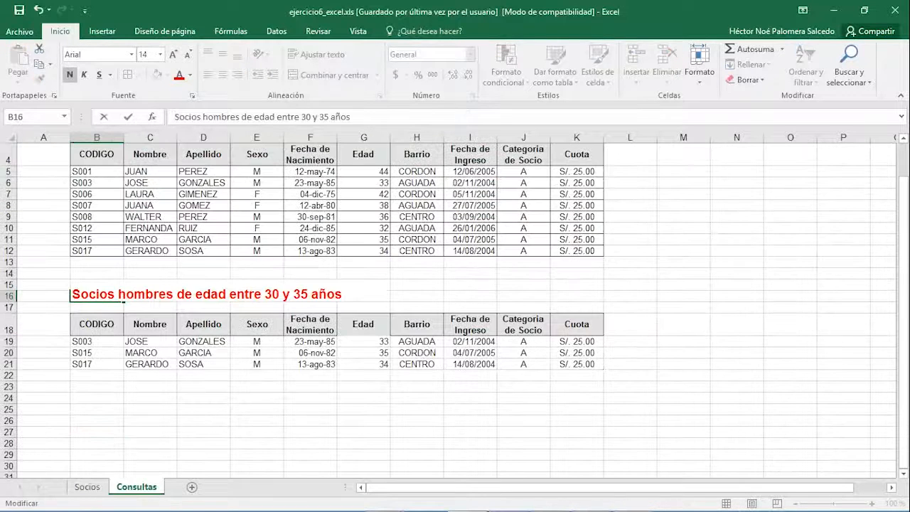
Finish the title "Socios hombres de edad entre 30 y 35 años" in B16 and apply borders to the records in B19:K21
{"action": "left_click", "coordinate": [470, 399]}
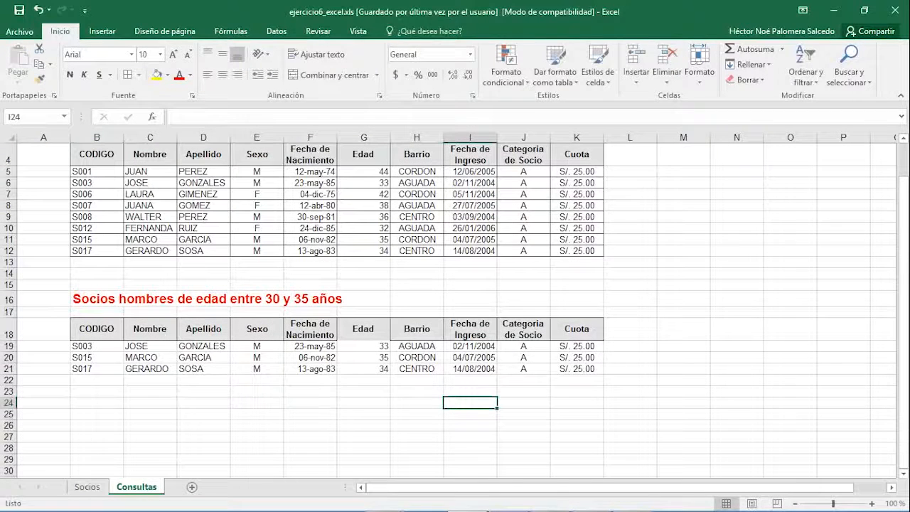
{"action": "left_click", "coordinate": [577, 369]}
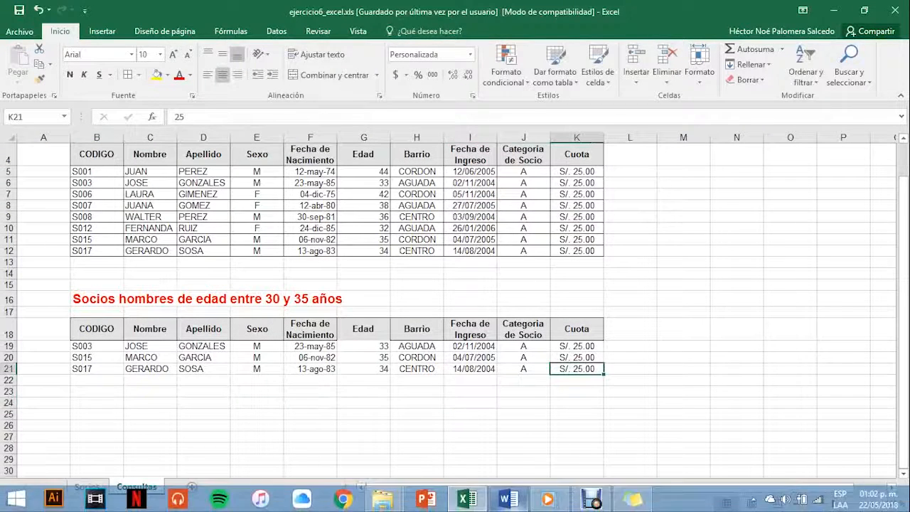
{"action": "left_click_drag", "start_coordinate": [89, 346], "coordinate": [569, 369]}
{"action": "left_click", "coordinate": [127, 75]}
{"action": "left_click", "coordinate": [417, 402]}
Finish the title "Socias mujeres que viven en el barrio AGUADA Y CENTRO" in B26 and copy the range B26:H26
{"action": "scroll", "coordinate": [417, 402], "scroll_direction": "up", "scroll_amount": 1}
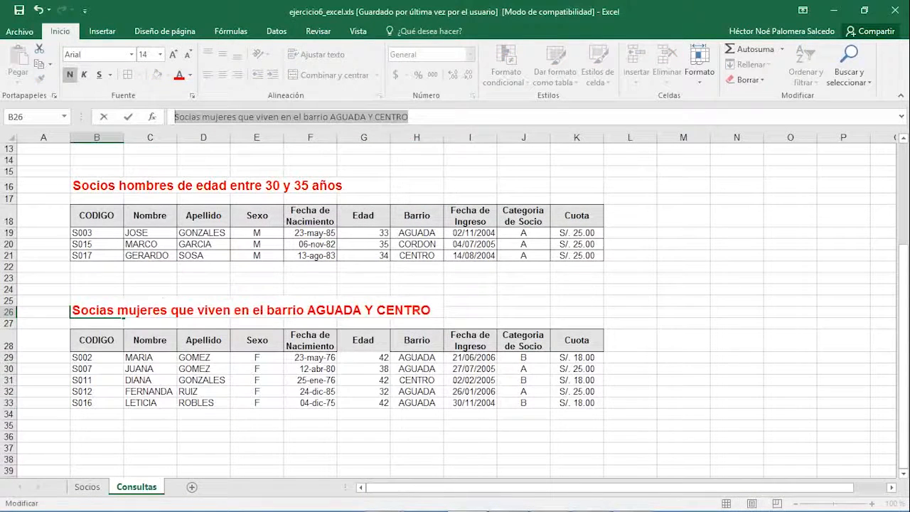
{"action": "left_click", "coordinate": [470, 315]}
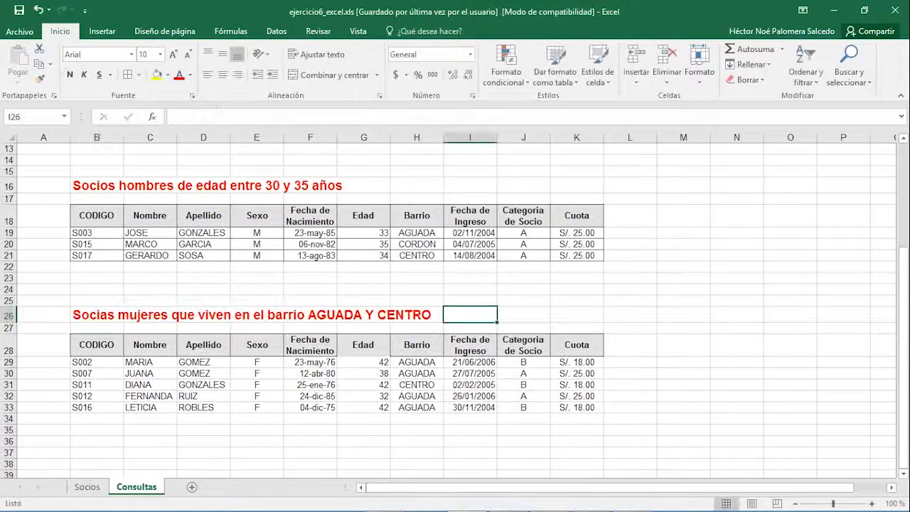
{"action": "left_click_drag", "start_coordinate": [417, 314], "coordinate": [96, 314]}
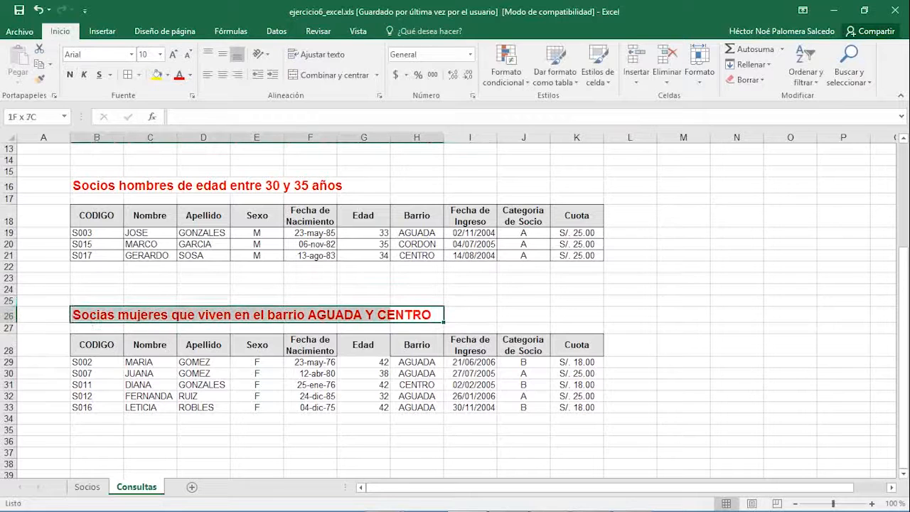
{"action": "key", "text": "ctrl+c"}
{"action": "left_click", "coordinate": [523, 328]}
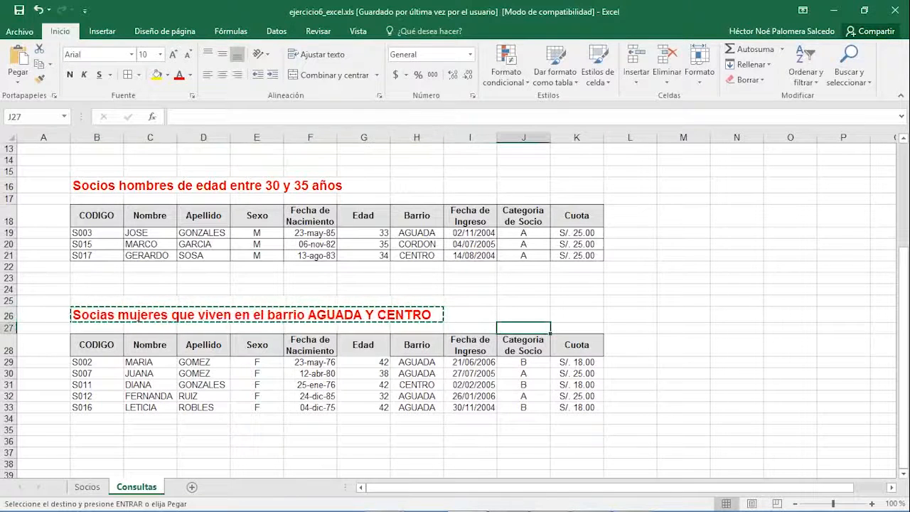
{"action": "left_click", "coordinate": [97, 344]}
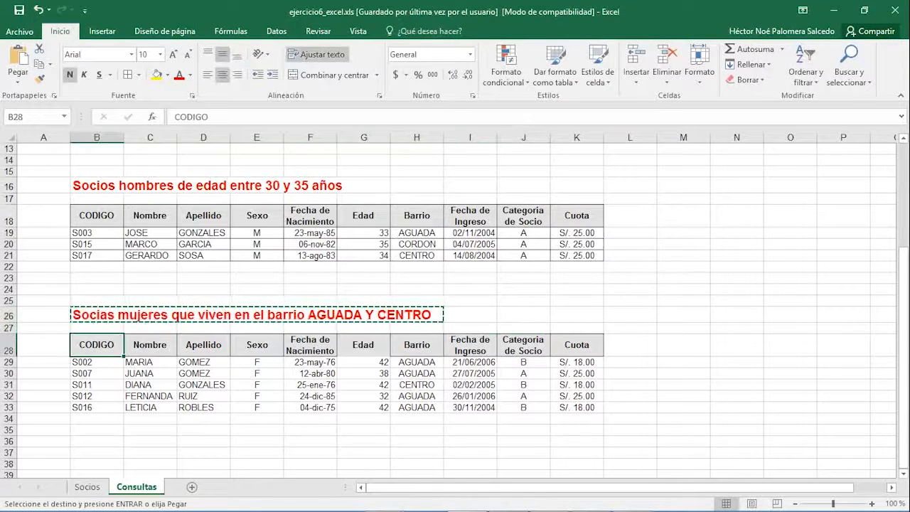
Sort the Apellido values in C5:C21 of the Socios sheet from A to Z, continuing with the current selection only
{"action": "left_click", "coordinate": [88, 487]}
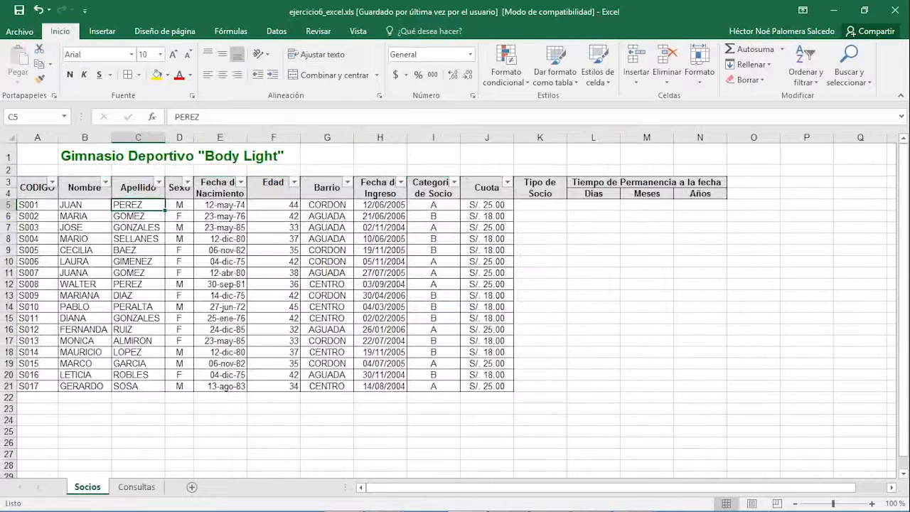
{"action": "left_click_drag", "start_coordinate": [138, 205], "coordinate": [138, 386]}
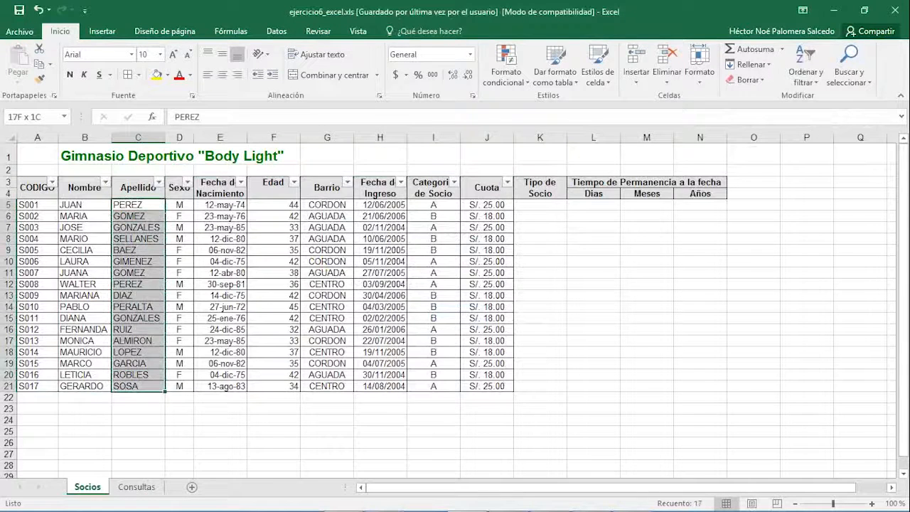
{"action": "left_click", "coordinate": [805, 66]}
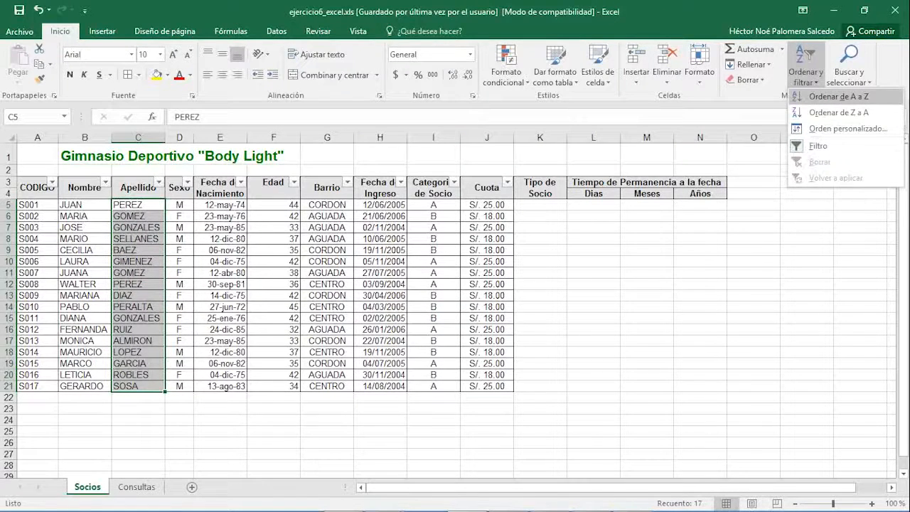
{"action": "left_click", "coordinate": [839, 96]}
{"action": "left_click", "coordinate": [456, 311]}
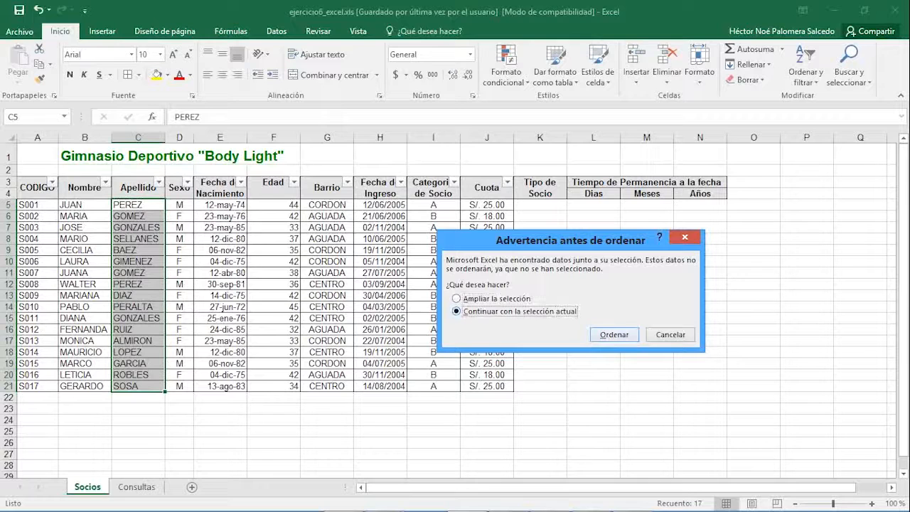
{"action": "left_click", "coordinate": [613, 334]}
Try to sort the Edad values in F5:F21 from largest to smallest, continuing with the current selection only
{"action": "left_click", "coordinate": [274, 205]}
{"action": "left_click_drag", "start_coordinate": [274, 205], "coordinate": [274, 386]}
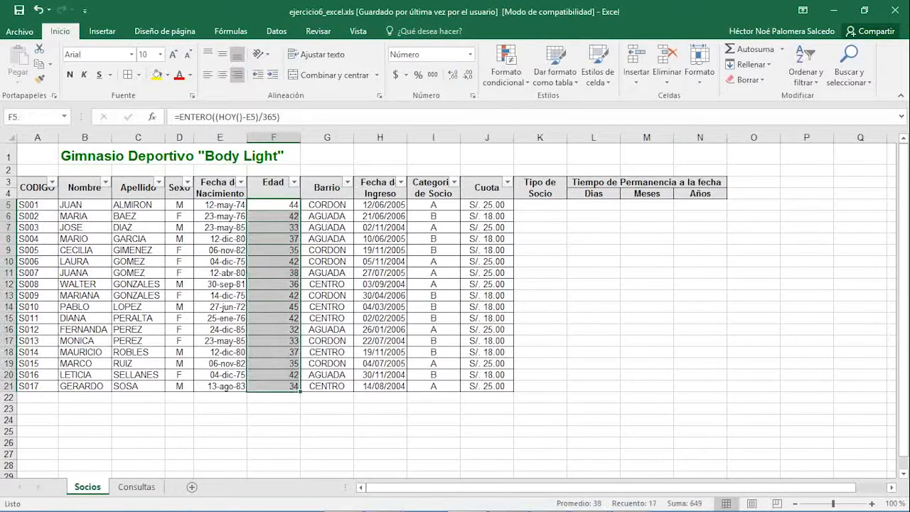
{"action": "left_click", "coordinate": [806, 72]}
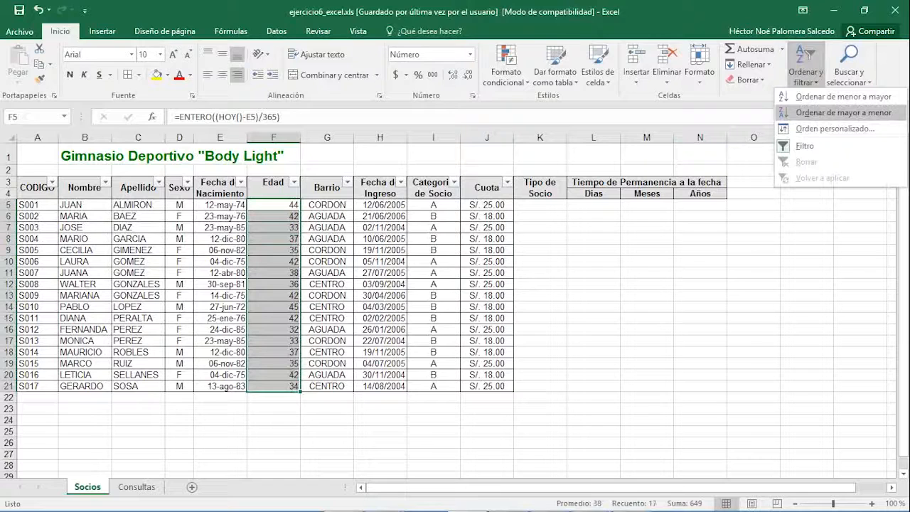
{"action": "left_click", "coordinate": [843, 112]}
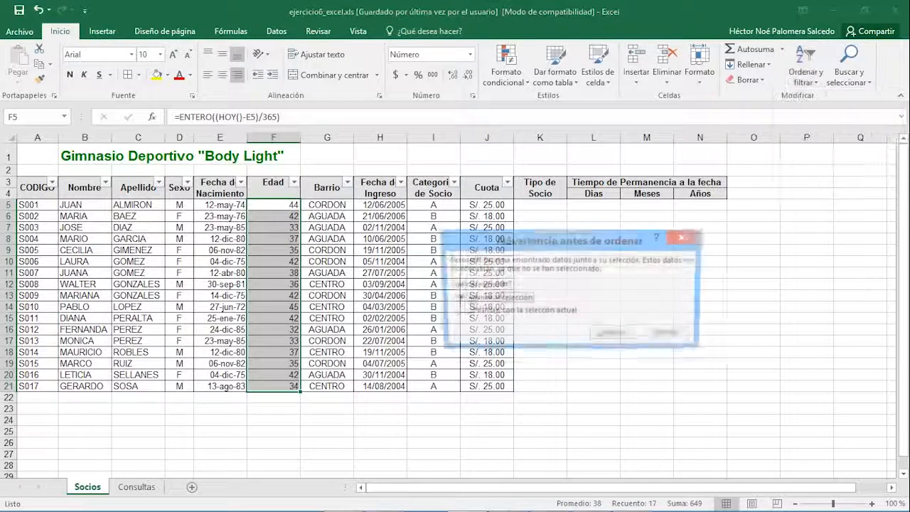
{"action": "left_click", "coordinate": [457, 311]}
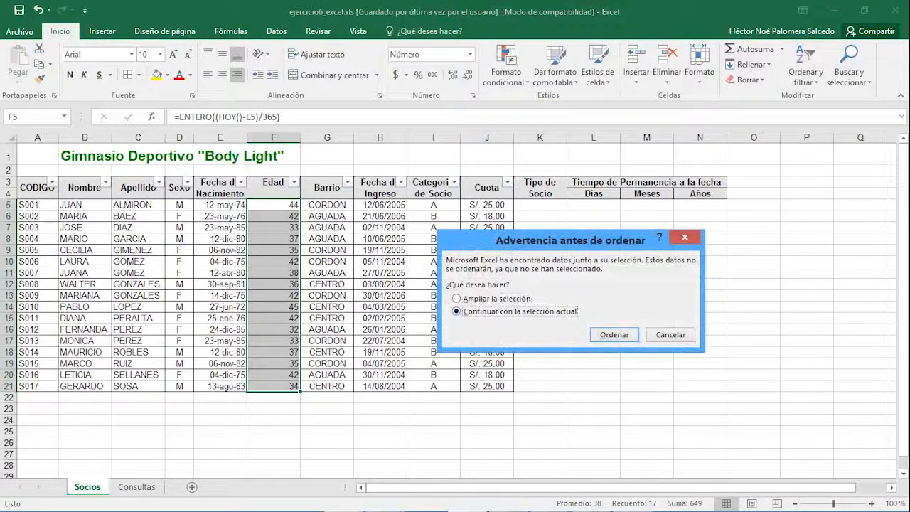
{"action": "left_click", "coordinate": [613, 334]}
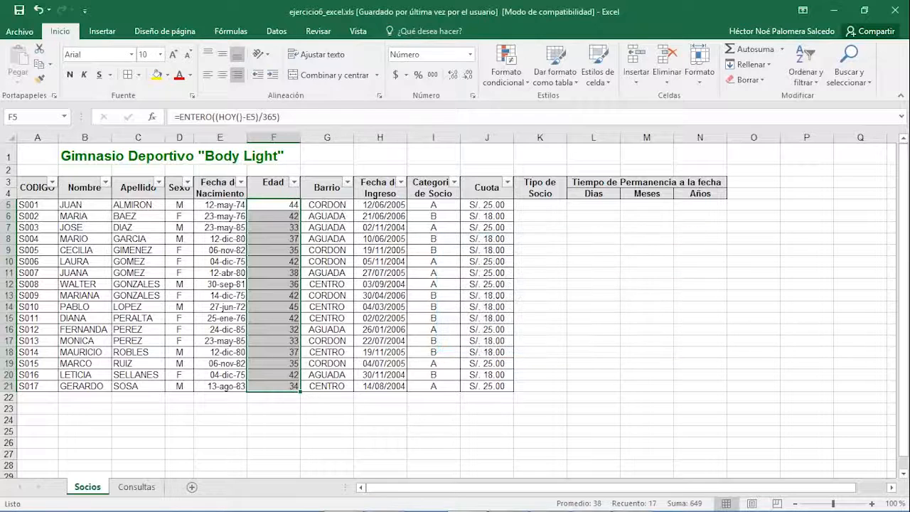